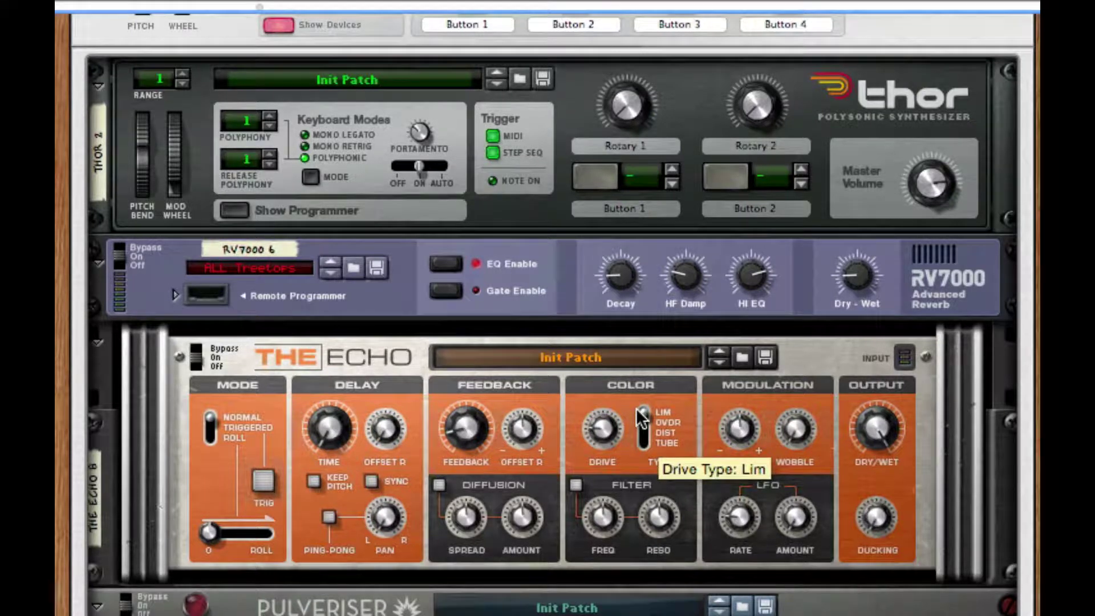
# Expand the Thor synth's programmer and scroll down to its modulation matrix and step sequencer.
pyautogui.click(219, 208)
pyautogui.click(239, 209)
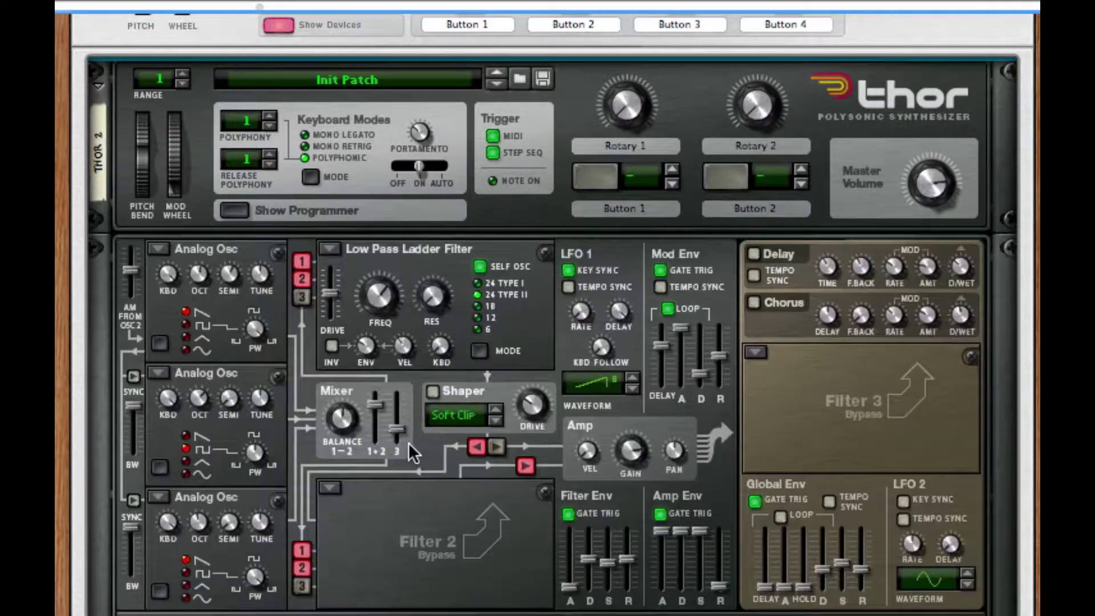
pyautogui.scroll(-5, 425, 502)
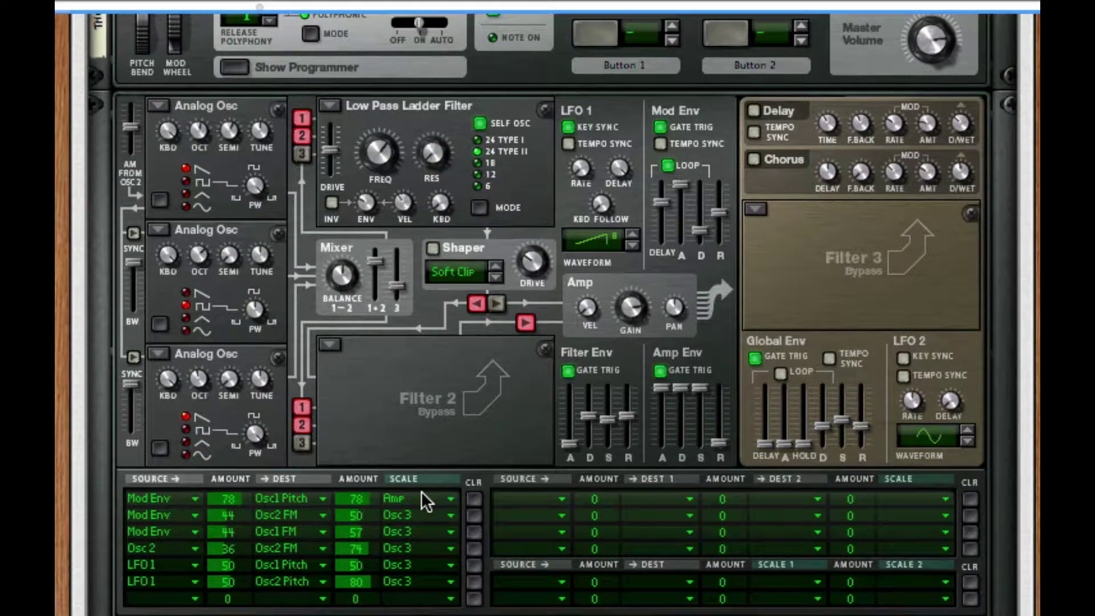
pyautogui.scroll(-1, 606, 495)
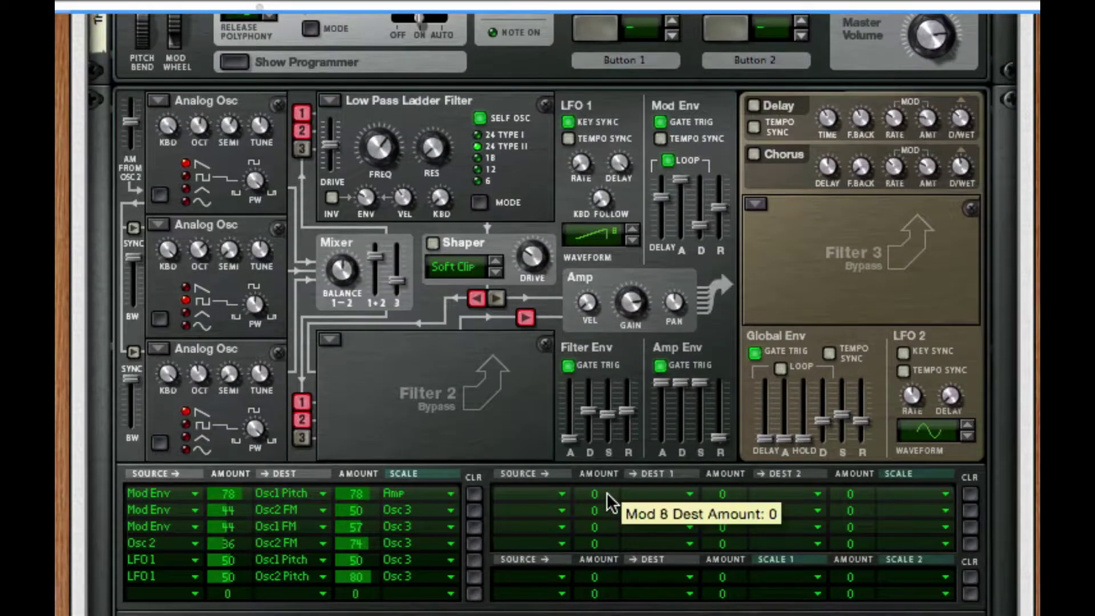
pyautogui.scroll(-6, 579, 505)
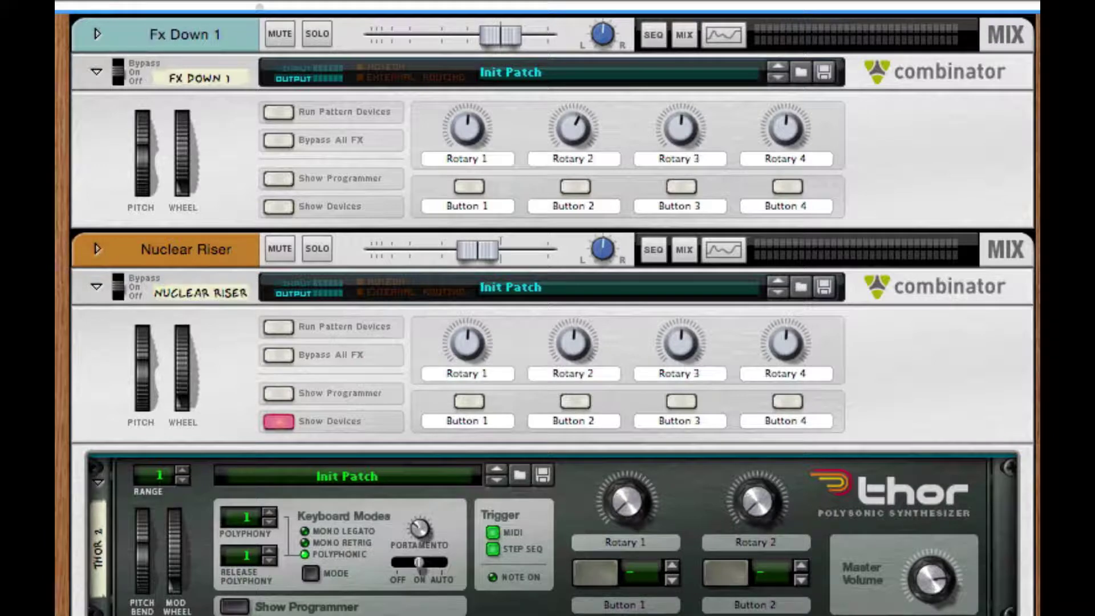
# Solo the Nuclear Riser combinator and play the song to hear the patch.
pyautogui.click(318, 250)
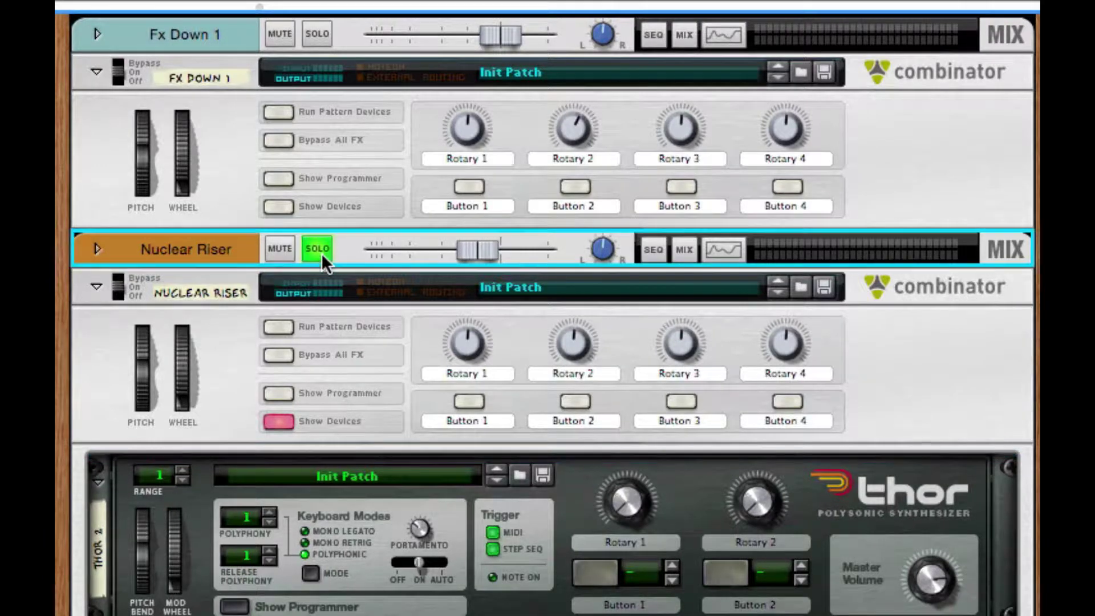
pyautogui.press('space')
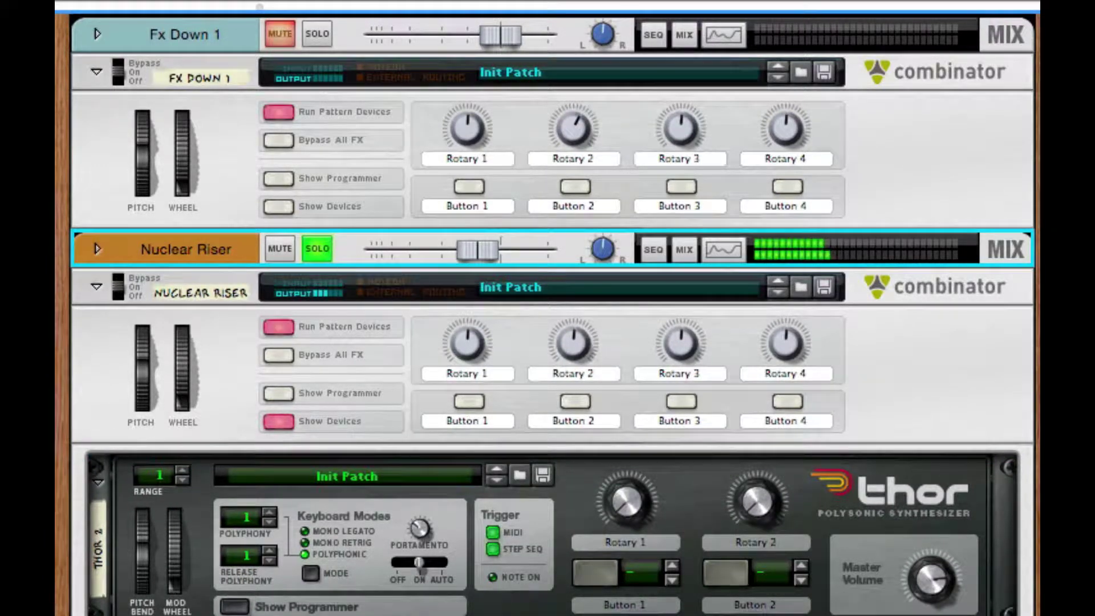
pyautogui.scroll(-3, 548, 314)
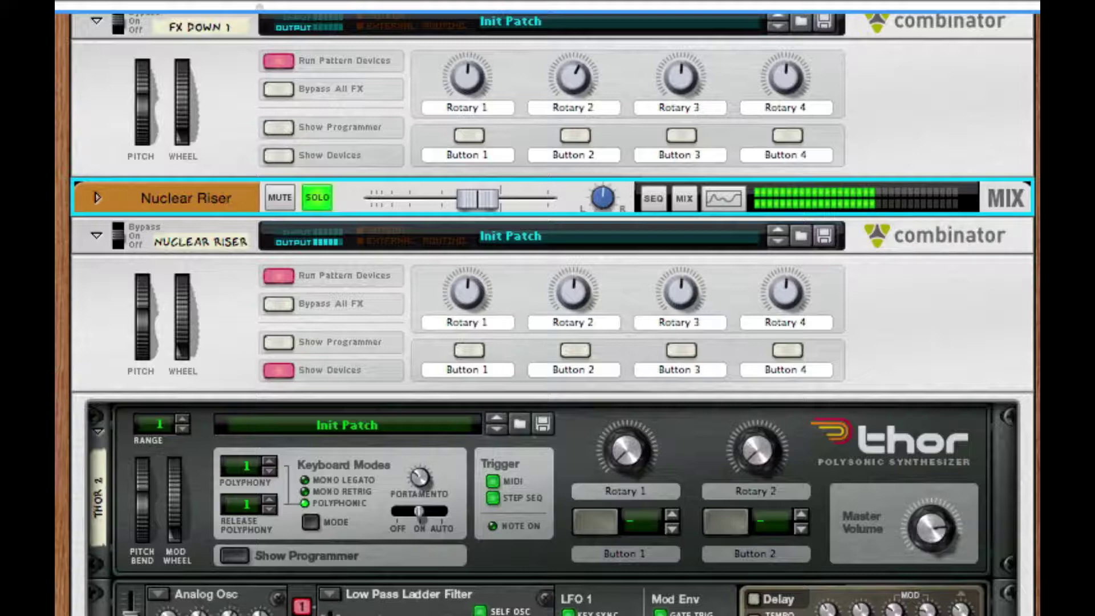
pyautogui.scroll(-3, 547, 314)
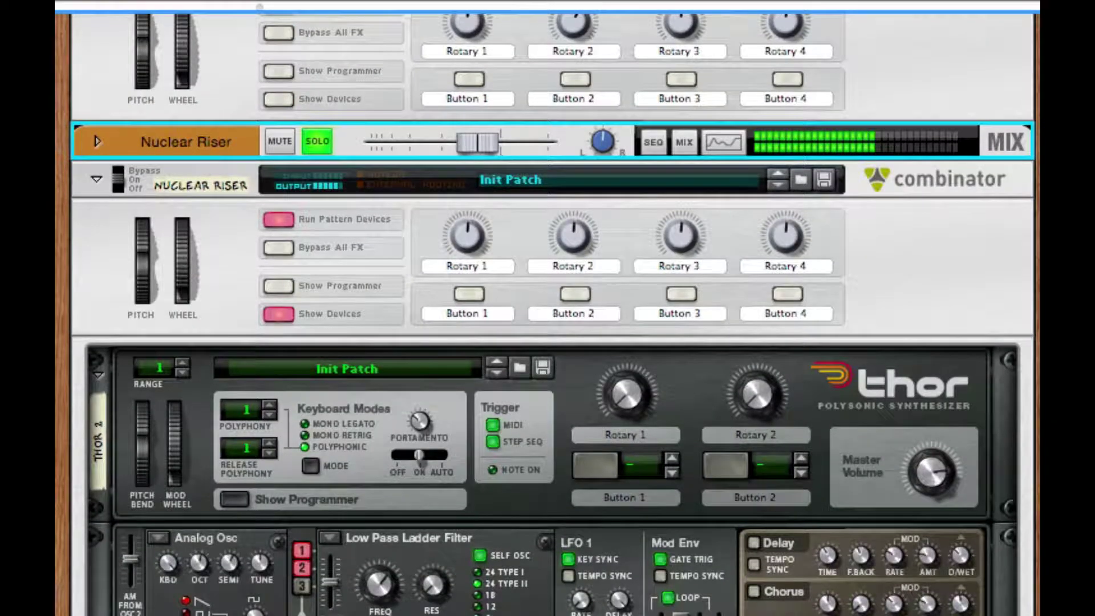
pyautogui.scroll(-2, 548, 314)
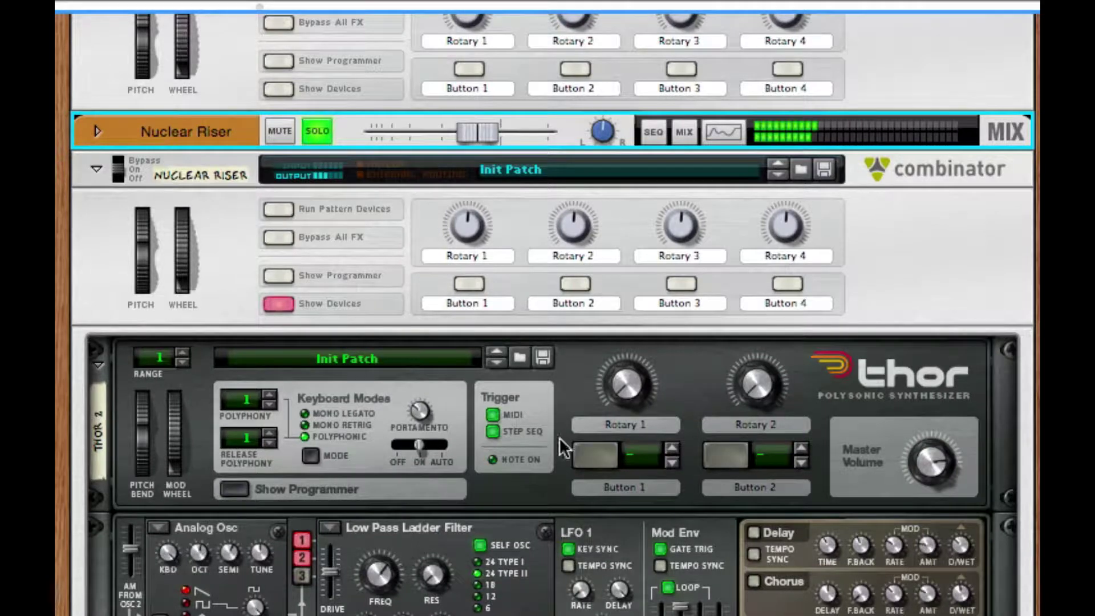
pyautogui.moveTo(489, 137)
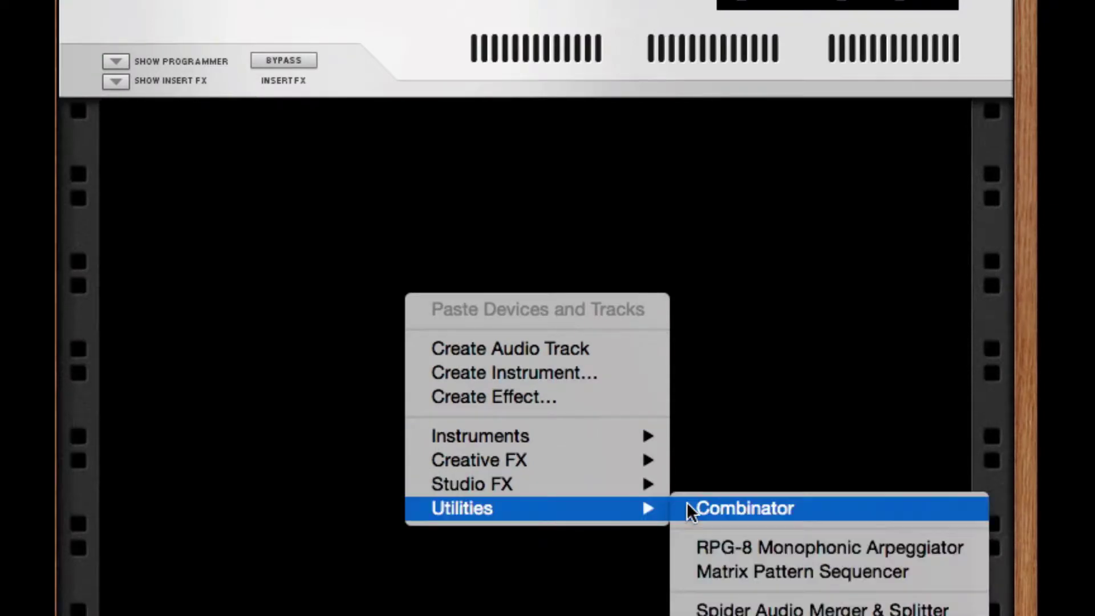
# Create a new Combinator in the empty rack and add a Thor synth inside it.
pyautogui.click(742, 508)
pyautogui.rightClick(650, 338)
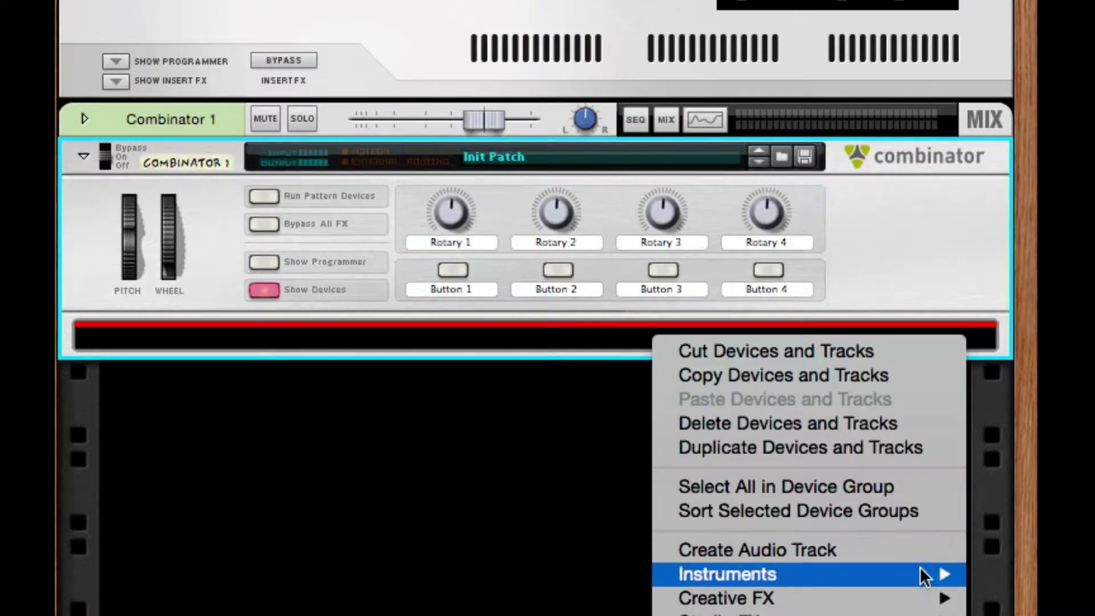
pyautogui.moveTo(938, 576)
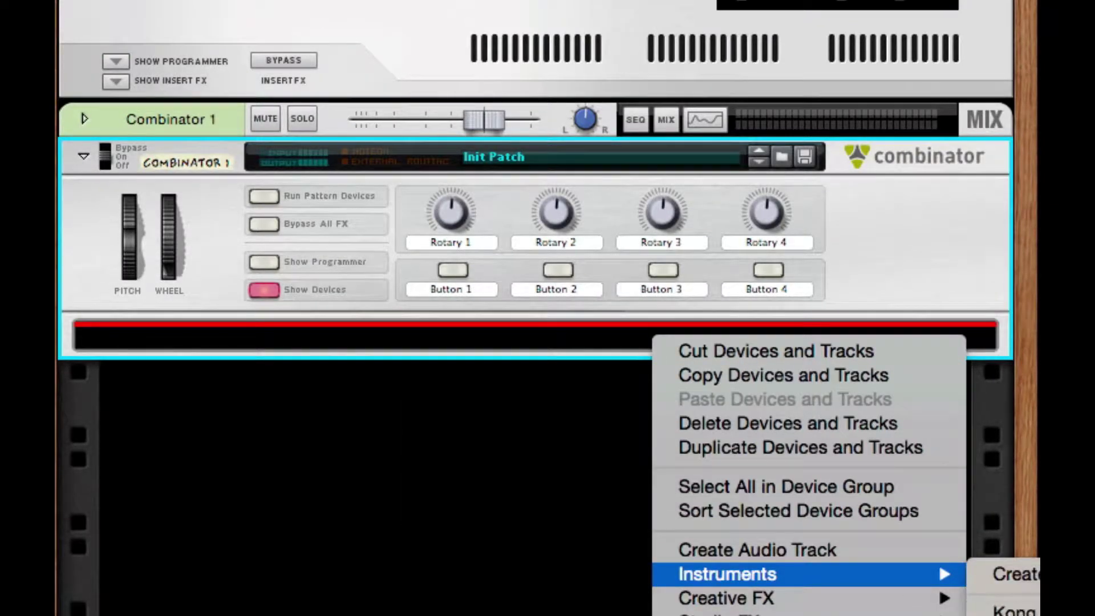
pyautogui.click(1021, 614)
pyautogui.scroll(-3, 208, 468)
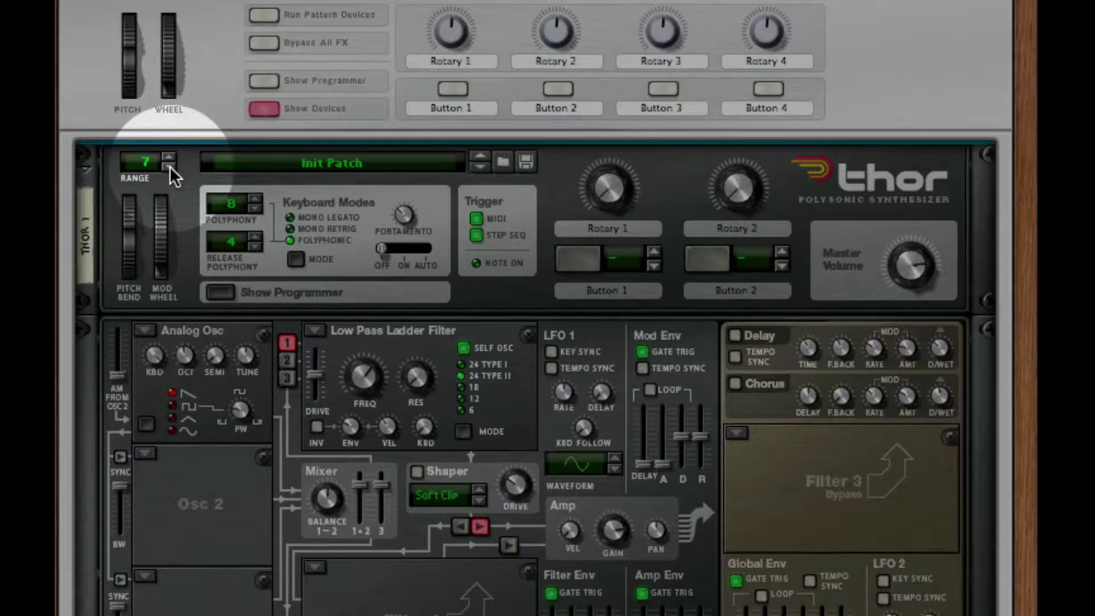
# Lower Thor's pitch-bend range to 1 and switch portamento on.
pyautogui.click(169, 167)
pyautogui.click(168, 167)
pyautogui.click(169, 167)
pyautogui.click(168, 167)
pyautogui.click(167, 167)
pyautogui.click(168, 167)
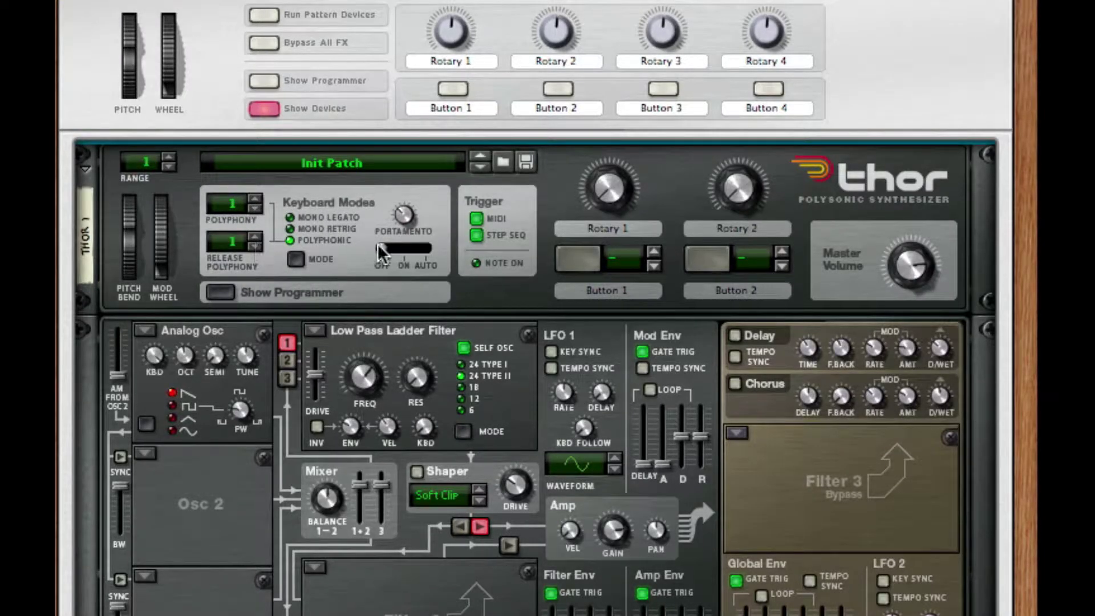
pyautogui.moveTo(378, 247); pyautogui.dragTo(402, 248)
pyautogui.scroll(-5, 190, 304)
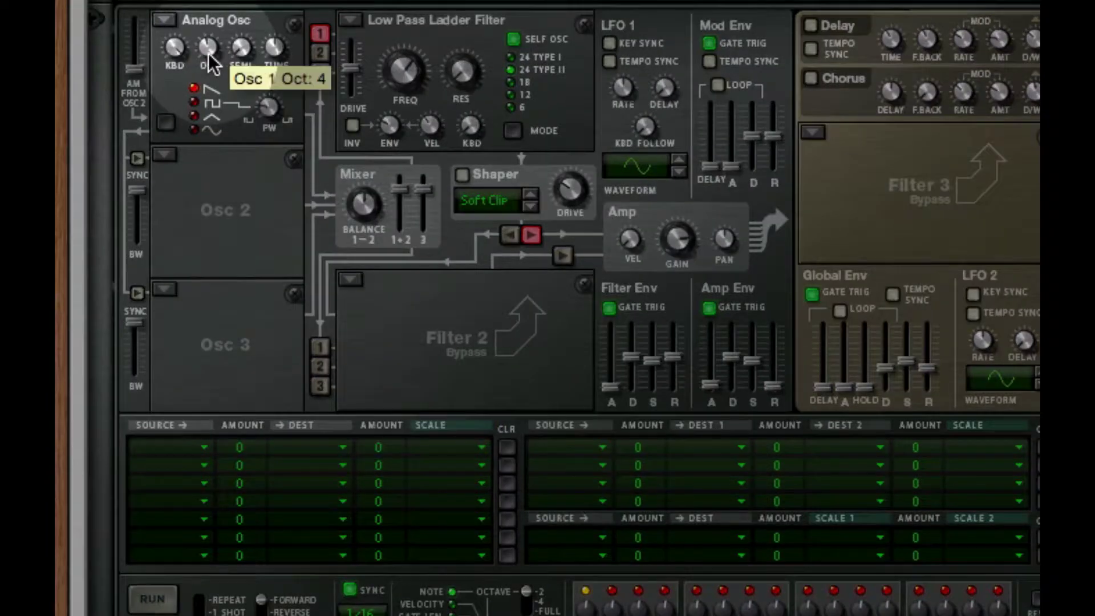
# Set oscillator 1 to octave 5 and +7 semitones, and feed oscillator 2 into Filter 1.
pyautogui.moveTo(209, 57); pyautogui.dragTo(208, 38)
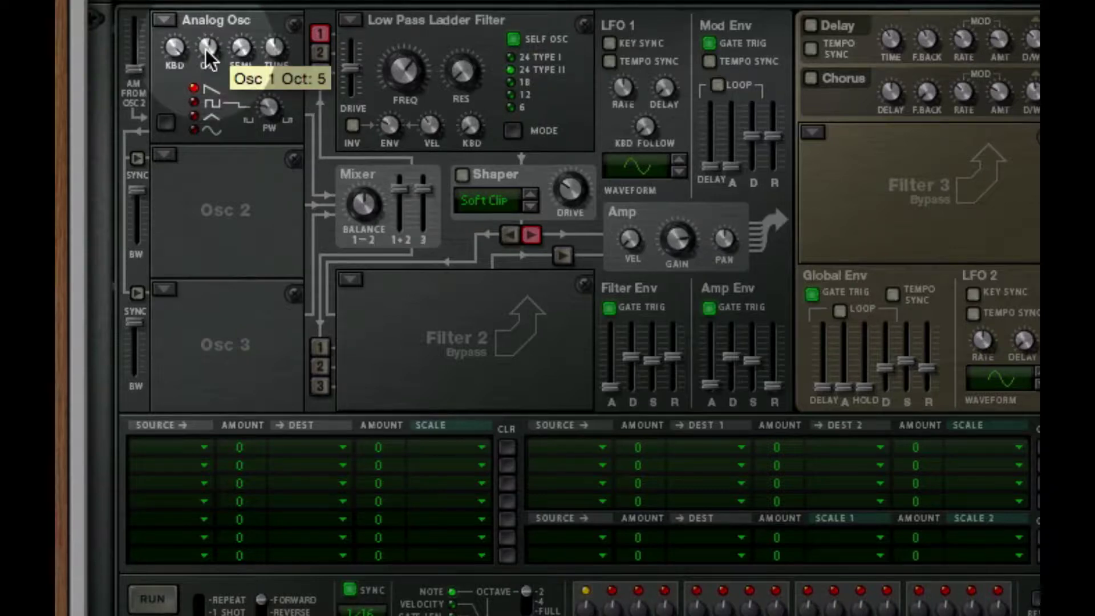
pyautogui.moveTo(242, 51); pyautogui.dragTo(241, 32)
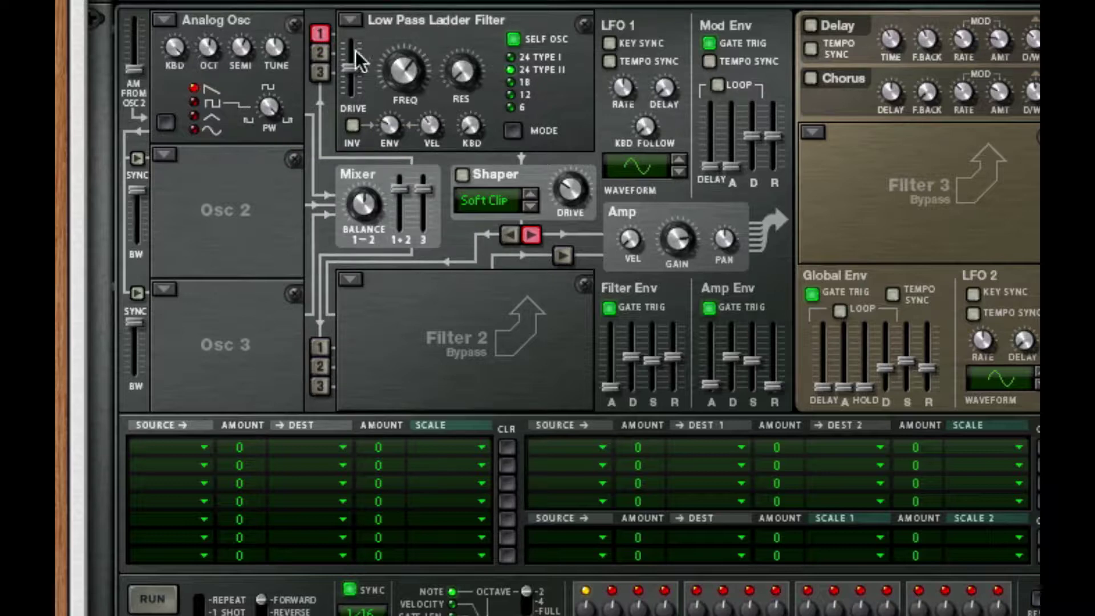
pyautogui.click(320, 52)
# Make oscillator 2 an Analog square wave with pulse width 52 and octave 5.
pyautogui.click(164, 154)
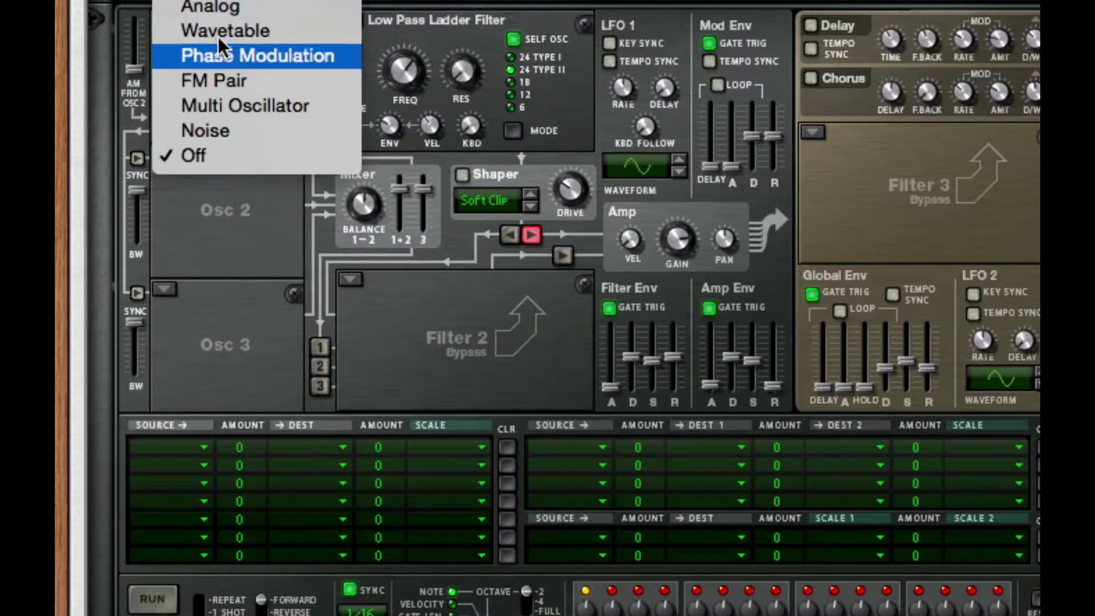
pyautogui.click(226, 5)
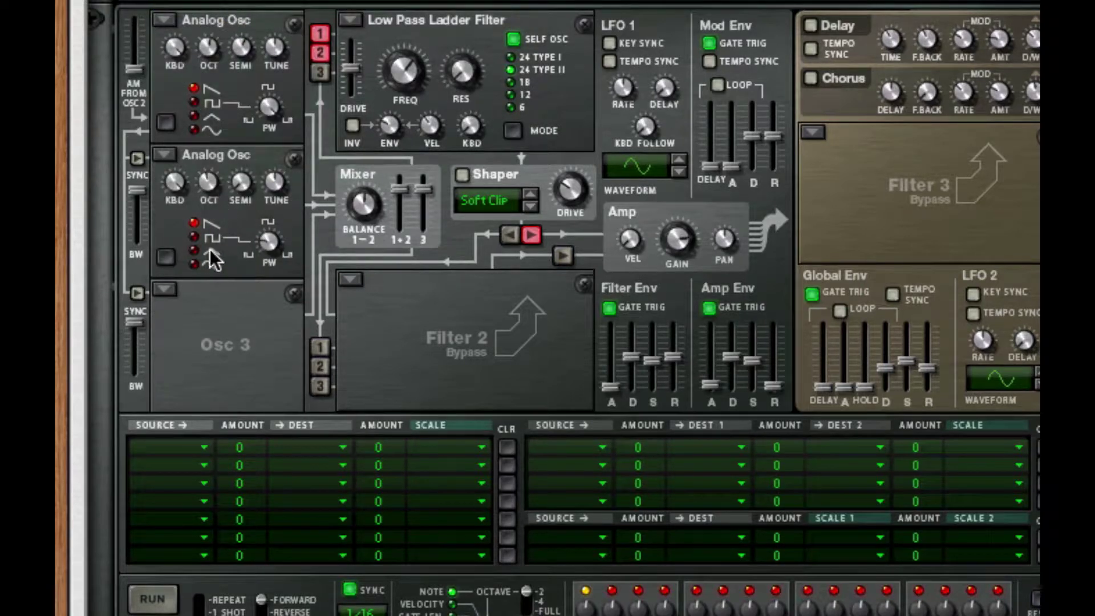
pyautogui.click(195, 237)
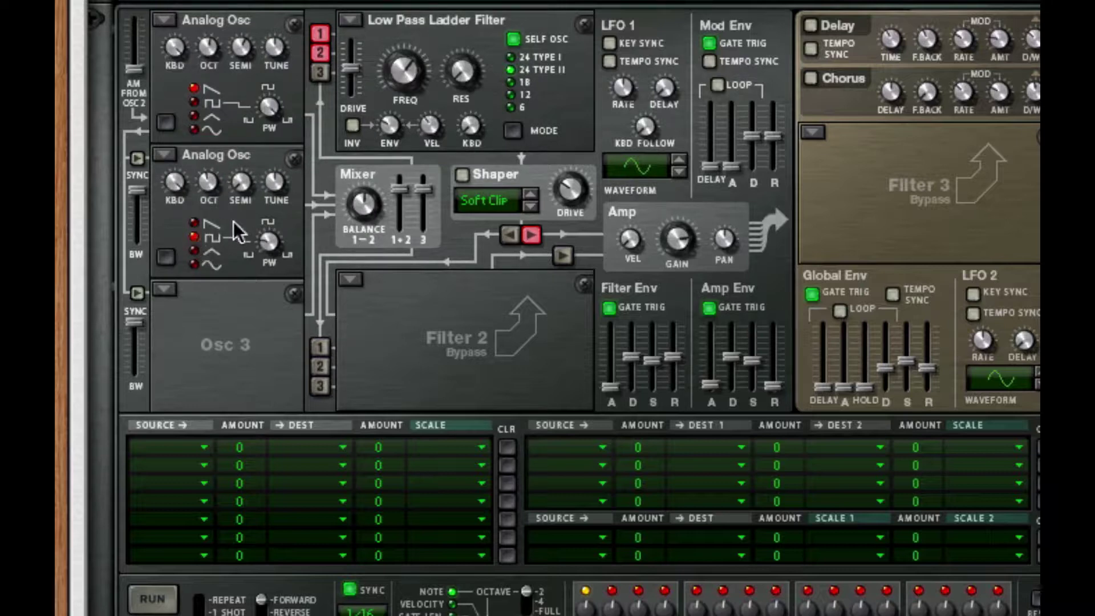
pyautogui.moveTo(265, 249); pyautogui.dragTo(272, 137)
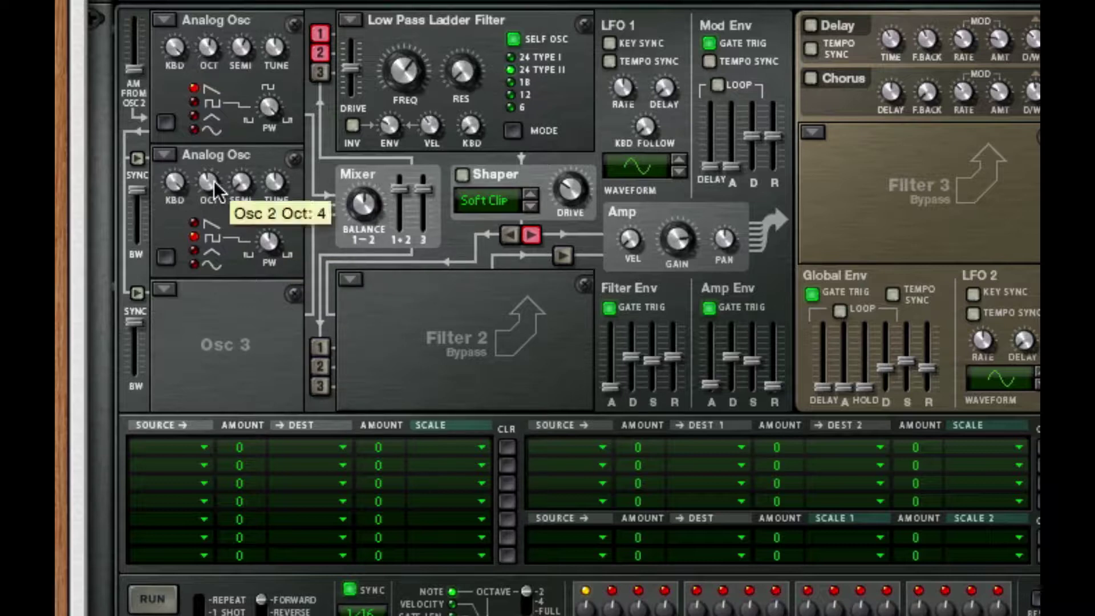
pyautogui.moveTo(214, 181); pyautogui.dragTo(220, 108)
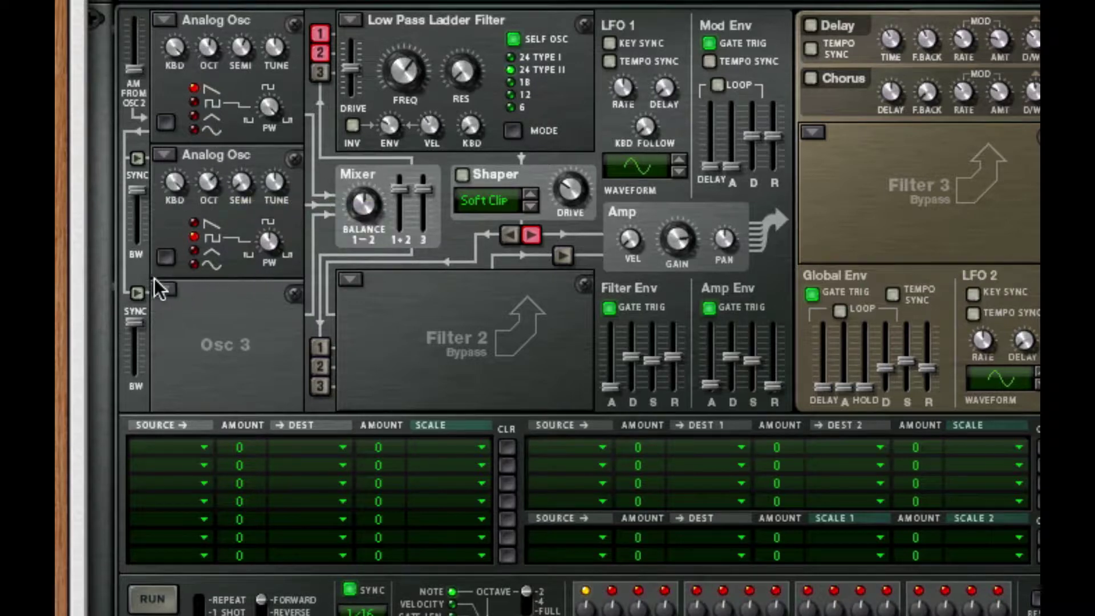
# Make oscillator 3 an Analog oscillator with pulse width 127.
pyautogui.click(169, 289)
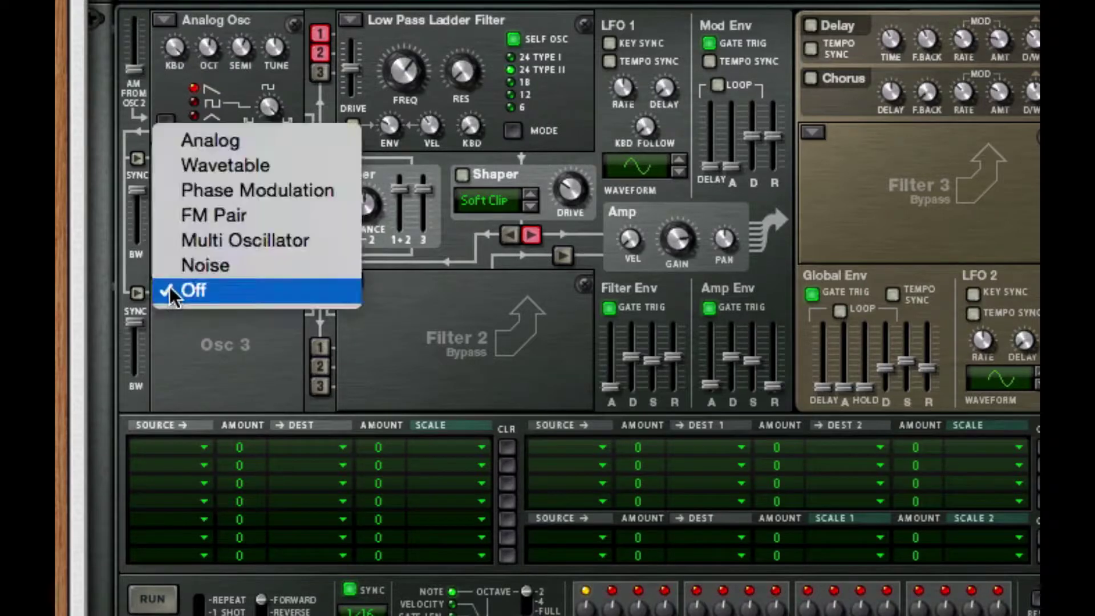
pyautogui.click(252, 149)
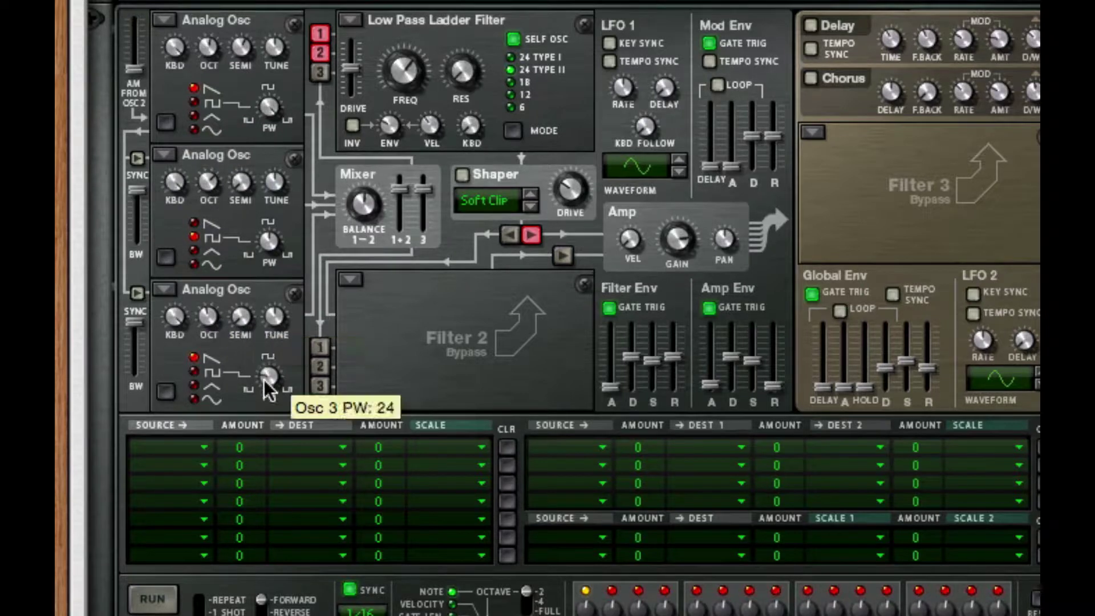
pyautogui.moveTo(266, 377); pyautogui.dragTo(265, 348)
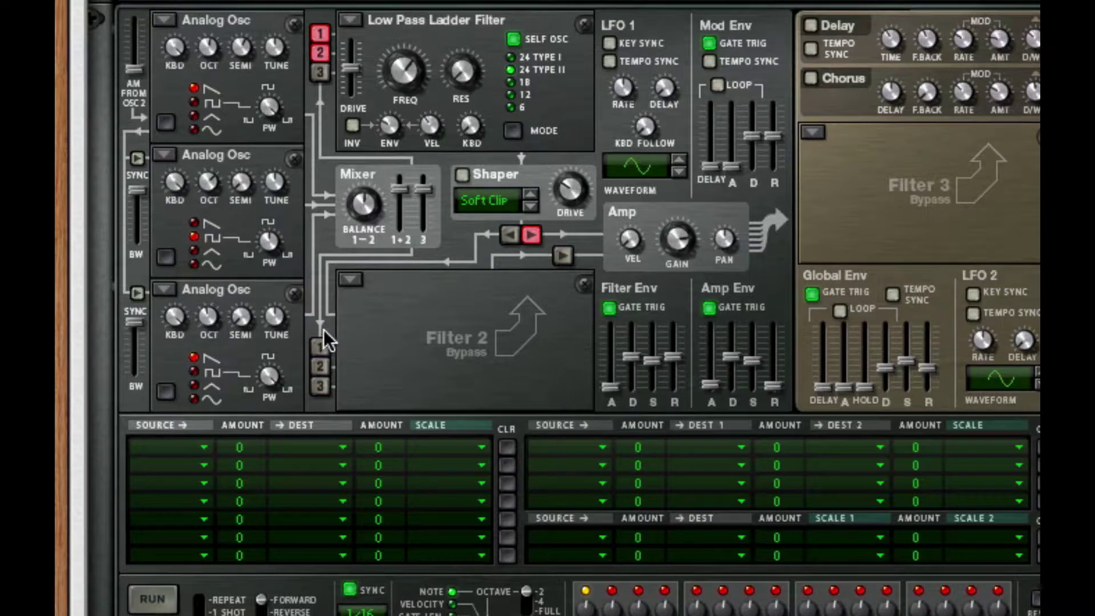
# Route oscillators 1–2 and the Shaper through Filter 2 to the Amp; lower osc 3 to -12.8 dB and master volume to -8.9 dB.
pyautogui.click(318, 345)
pyautogui.click(318, 367)
pyautogui.click(509, 234)
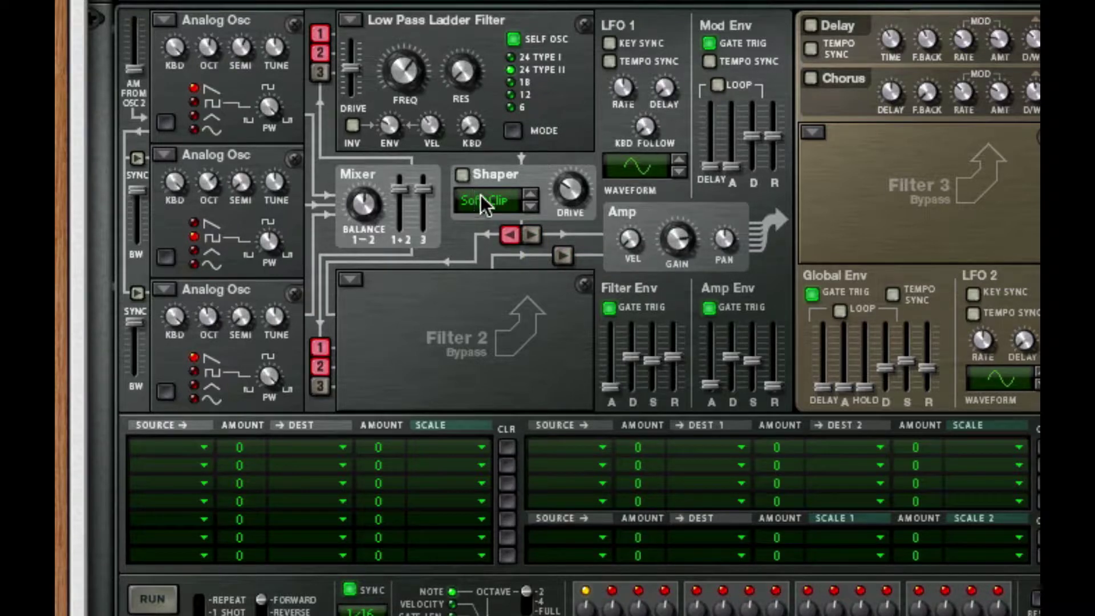
pyautogui.click(559, 257)
pyautogui.moveTo(424, 188); pyautogui.dragTo(424, 218)
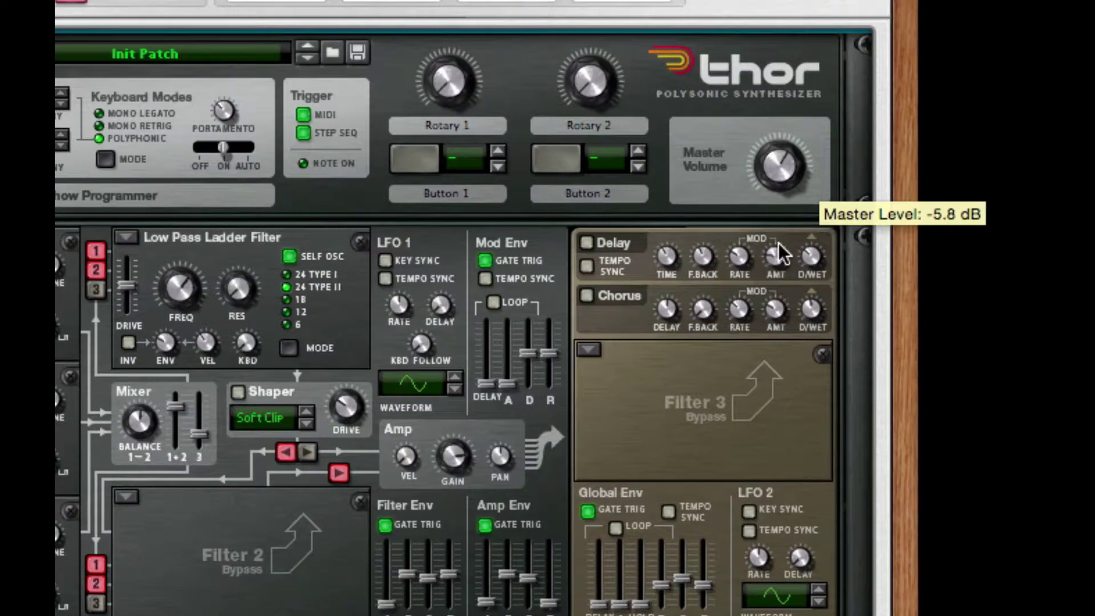
pyautogui.moveTo(777, 244); pyautogui.dragTo(776, 267)
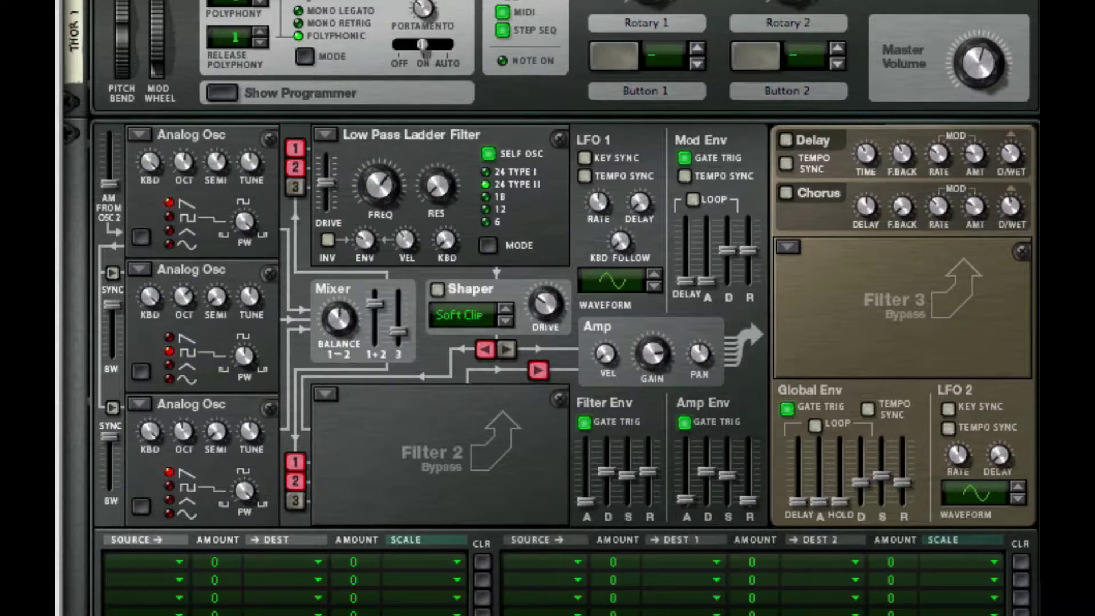
# Key-sync LFO 1, slow its rate to 0.07 Hz and set its waveform to shape 12.
pyautogui.click(583, 158)
pyautogui.moveTo(599, 202); pyautogui.dragTo(603, 406)
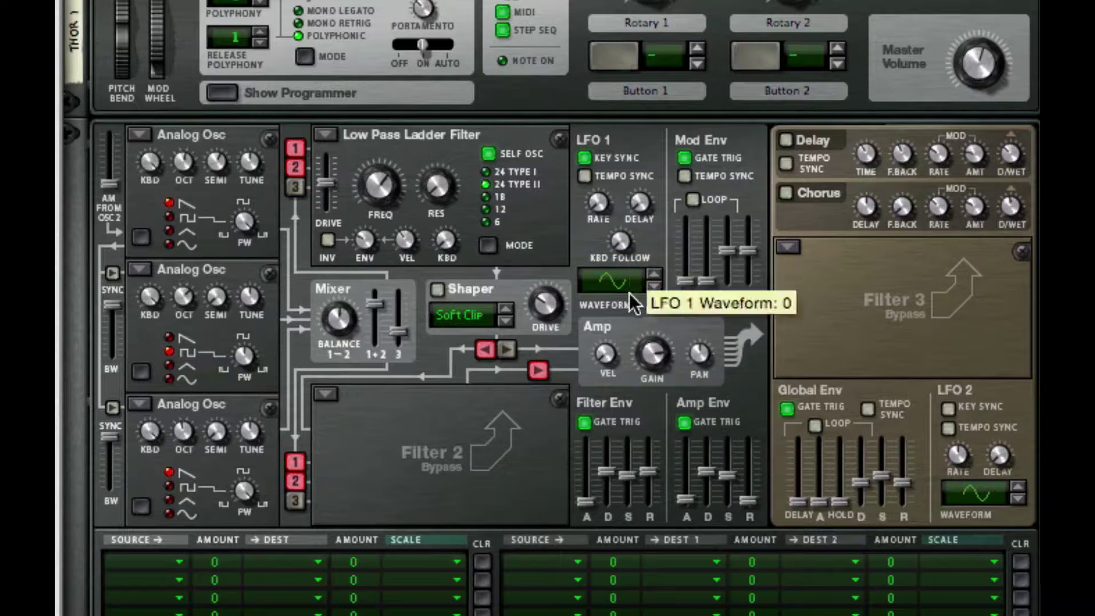
pyautogui.moveTo(628, 292); pyautogui.dragTo(626, 38)
pyautogui.moveTo(620, 241); pyautogui.dragTo(618, 298)
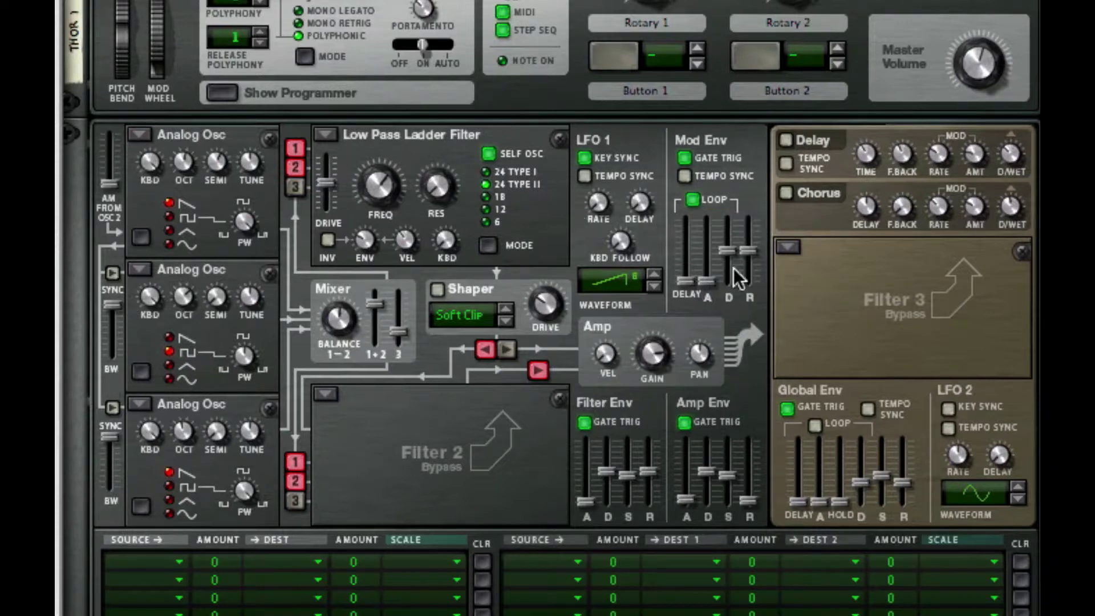
# Set Mod Env attack 10.3 s, delay 4.36 s, decay about 256 ms, and Amp Env attack 10.3 s.
pyautogui.moveTo(703, 279); pyautogui.dragTo(702, 180)
pyautogui.moveTo(692, 273); pyautogui.dragTo(690, 237)
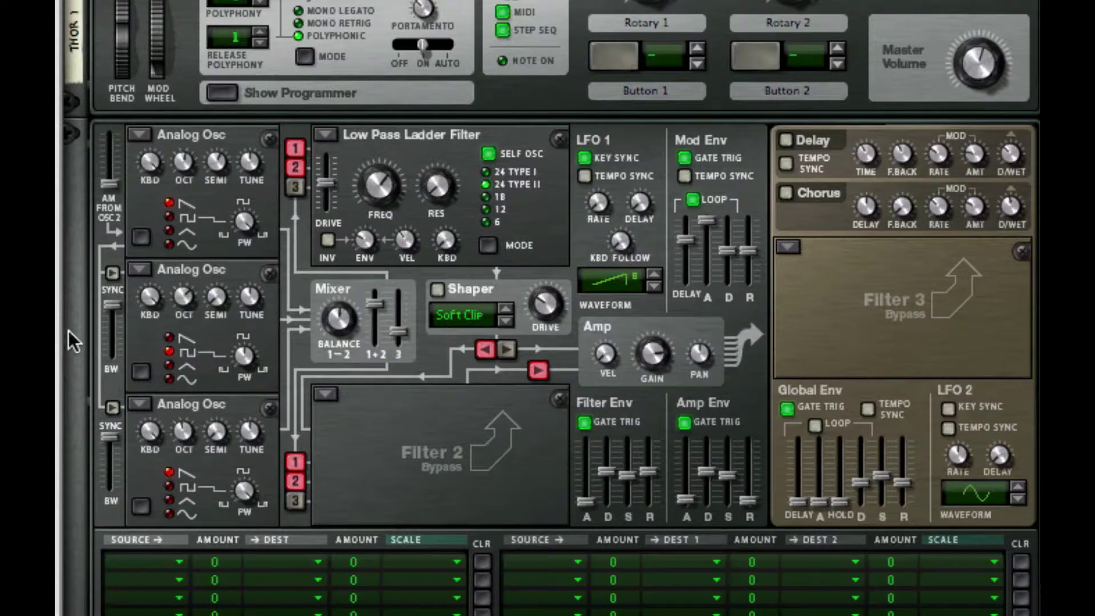
pyautogui.moveTo(729, 262); pyautogui.dragTo(729, 266)
pyautogui.moveTo(676, 493); pyautogui.dragTo(723, 299)
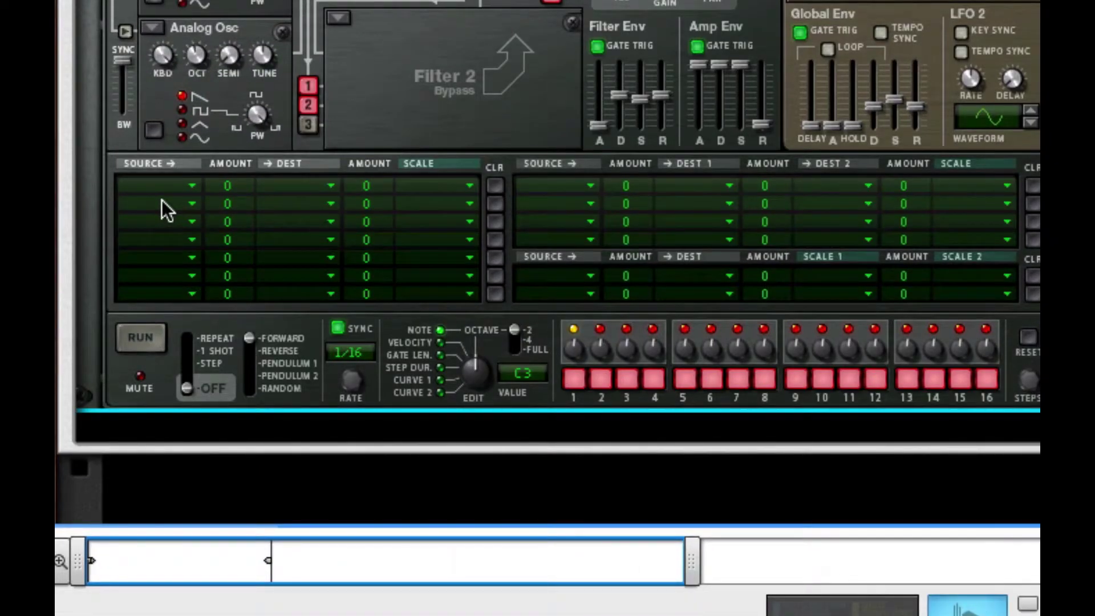
# Set Mod Env as the source of modulation matrix rows 1, 2 and 3.
pyautogui.click(188, 189)
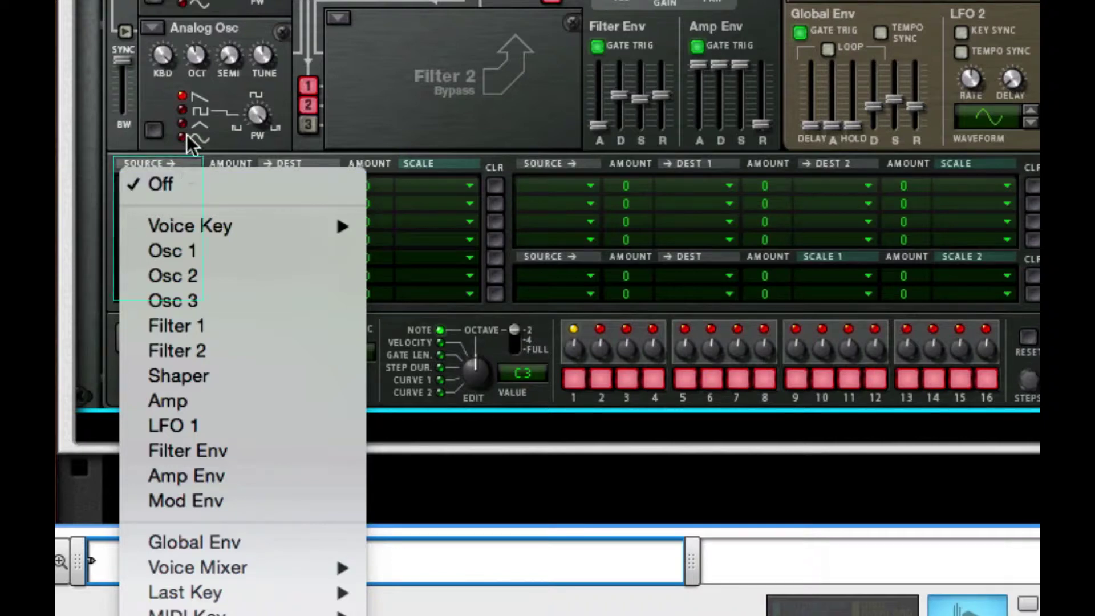
pyautogui.click(166, 179)
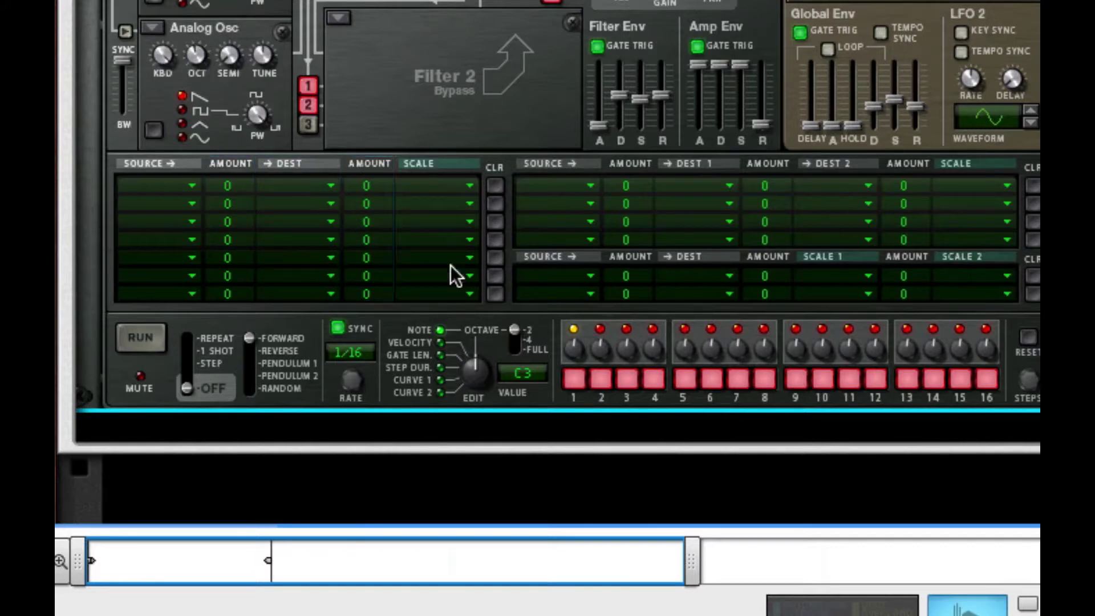
pyautogui.click(193, 189)
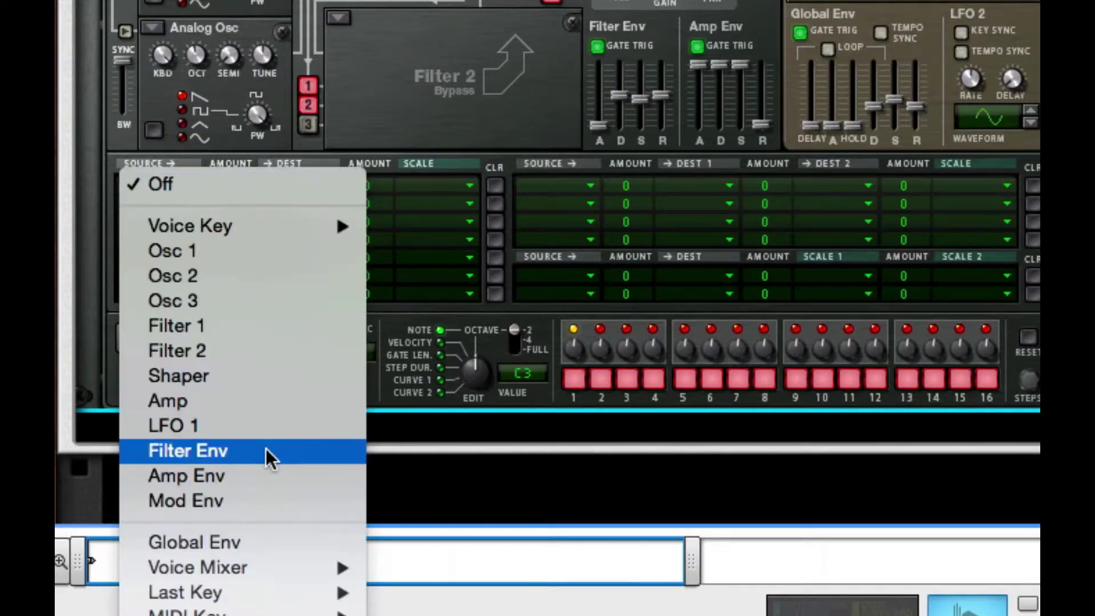
pyautogui.click(267, 496)
pyautogui.click(171, 206)
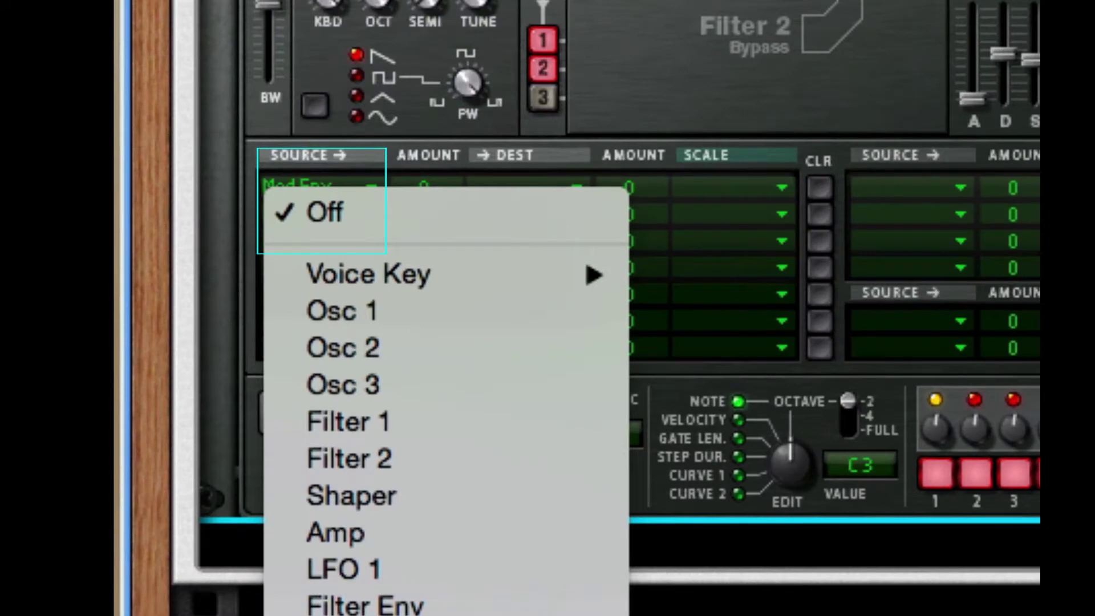
pyautogui.click(336, 613)
pyautogui.click(319, 240)
pyautogui.click(336, 613)
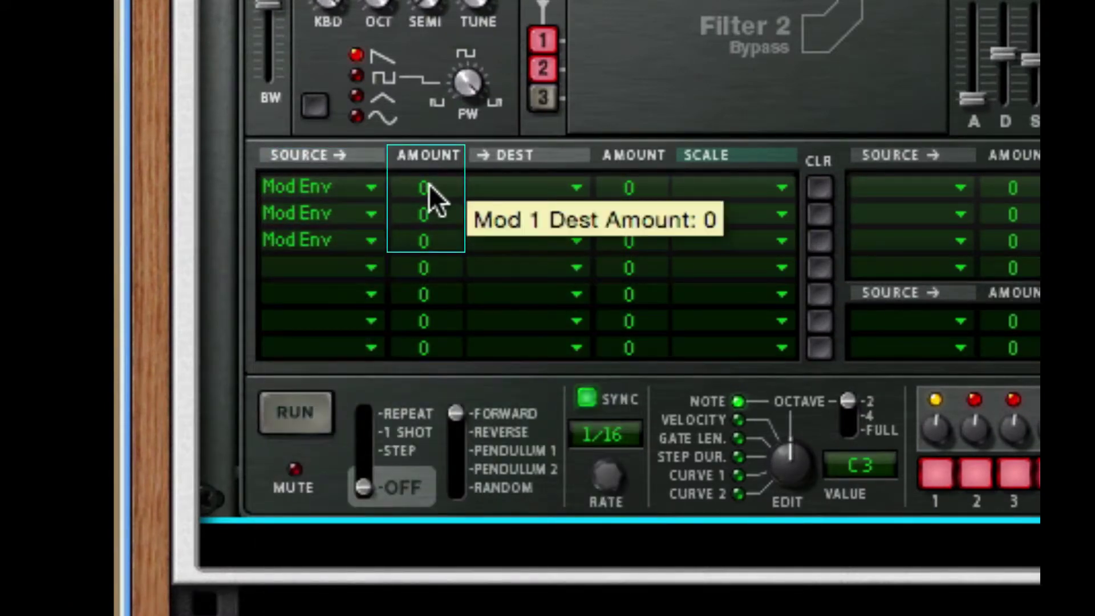
# Raise the three rows' modulation amounts to 78, 44 and 44.
pyautogui.moveTo(429, 184); pyautogui.dragTo(446, 1)
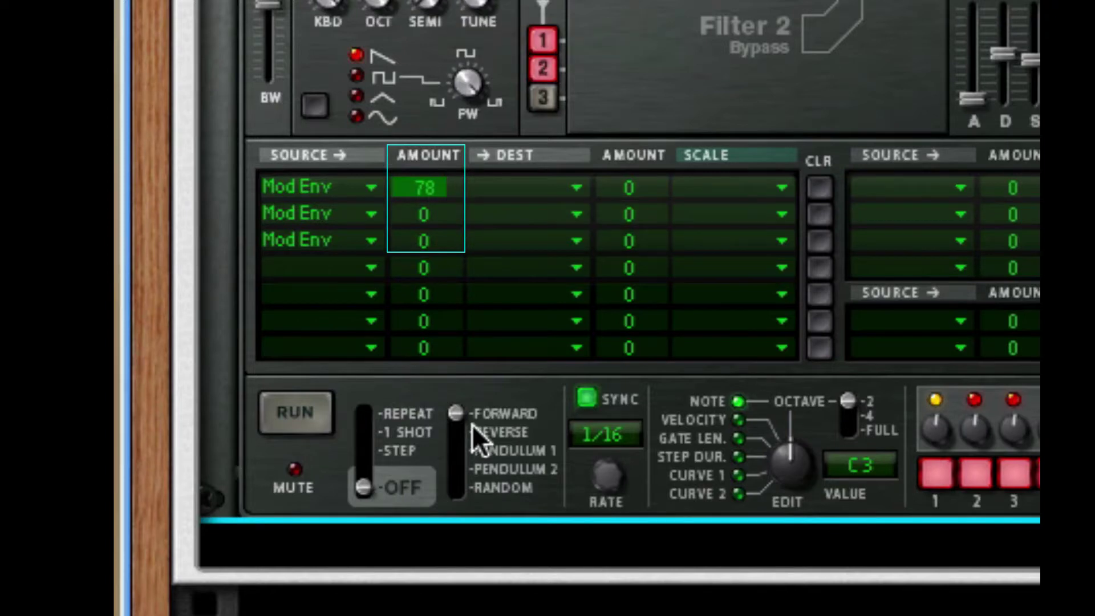
pyautogui.moveTo(429, 208); pyautogui.dragTo(426, 93)
pyautogui.moveTo(444, 245); pyautogui.dragTo(442, 129)
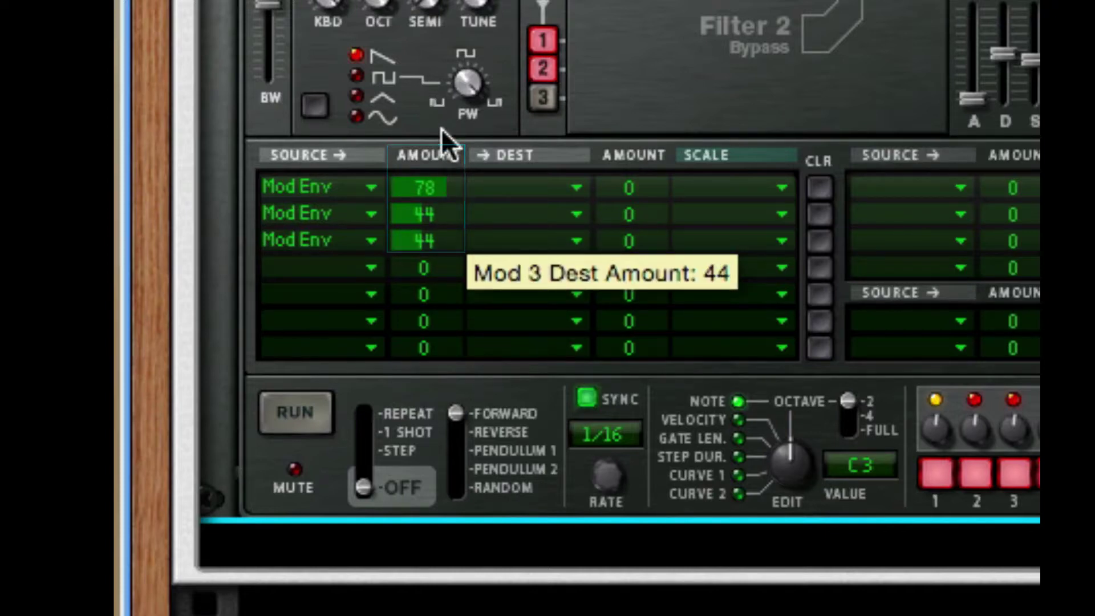
pyautogui.click(523, 184)
# Point the three Mod Env rows at Osc1 Pitch, Osc2 FM and Osc1 FM.
pyautogui.moveTo(815, 248)
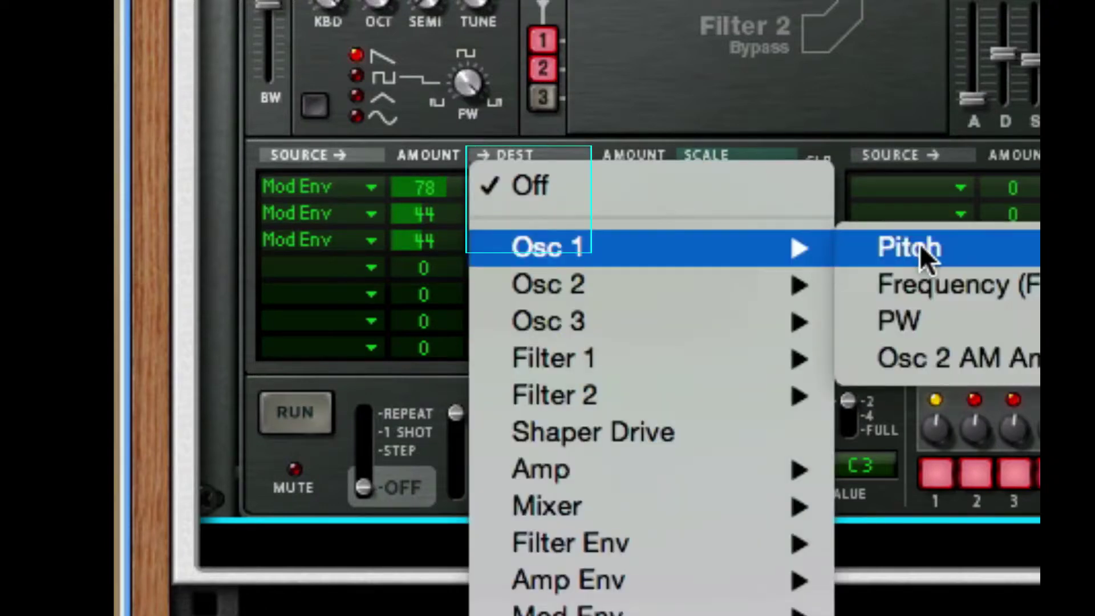
pyautogui.click(920, 244)
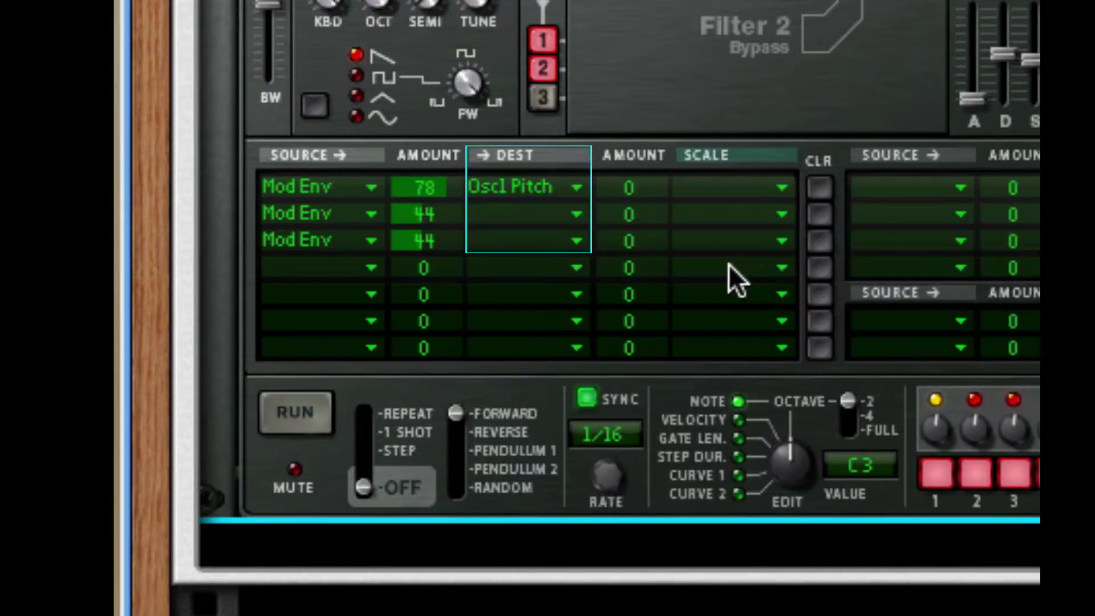
pyautogui.click(544, 221)
pyautogui.moveTo(711, 313)
pyautogui.click(833, 347)
pyautogui.click(561, 245)
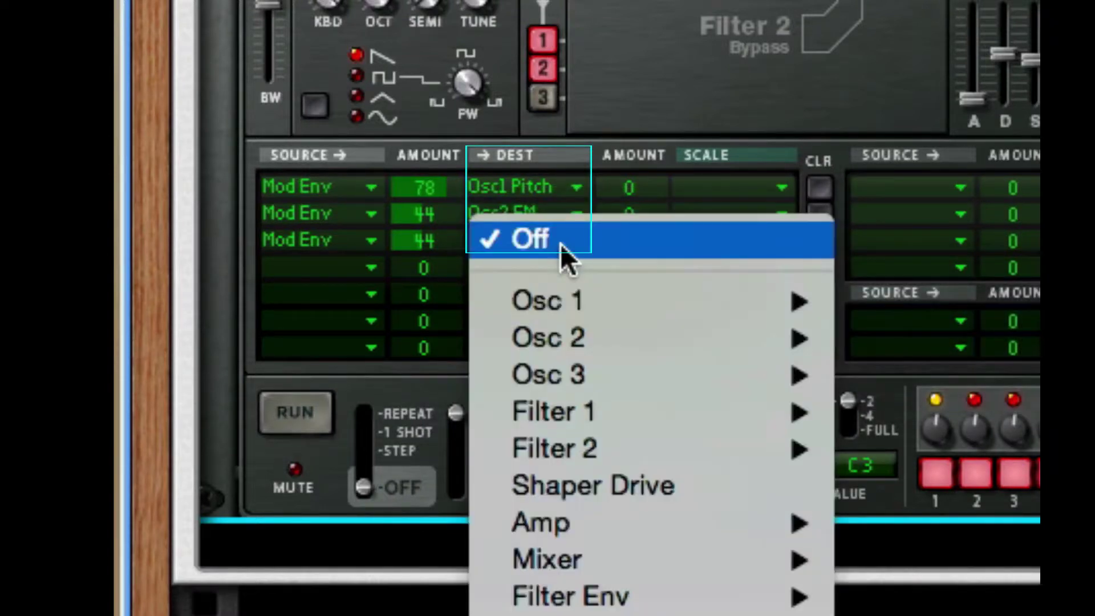
pyautogui.moveTo(739, 297)
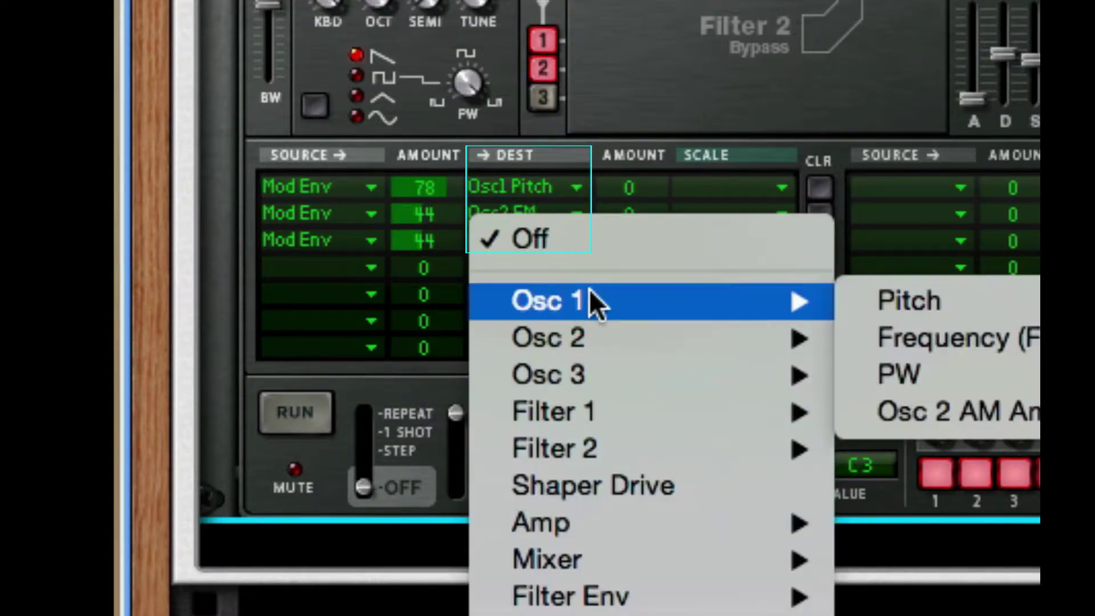
pyautogui.click(989, 338)
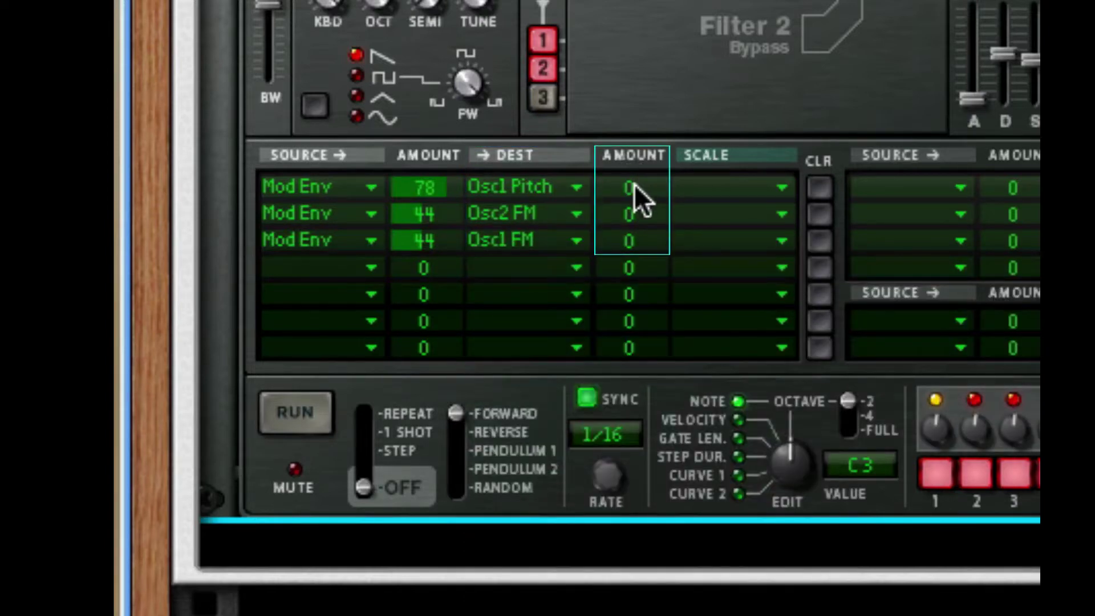
# Set the rows' second amounts to 78, 50 and 57.
pyautogui.moveTo(634, 185); pyautogui.dragTo(647, 49)
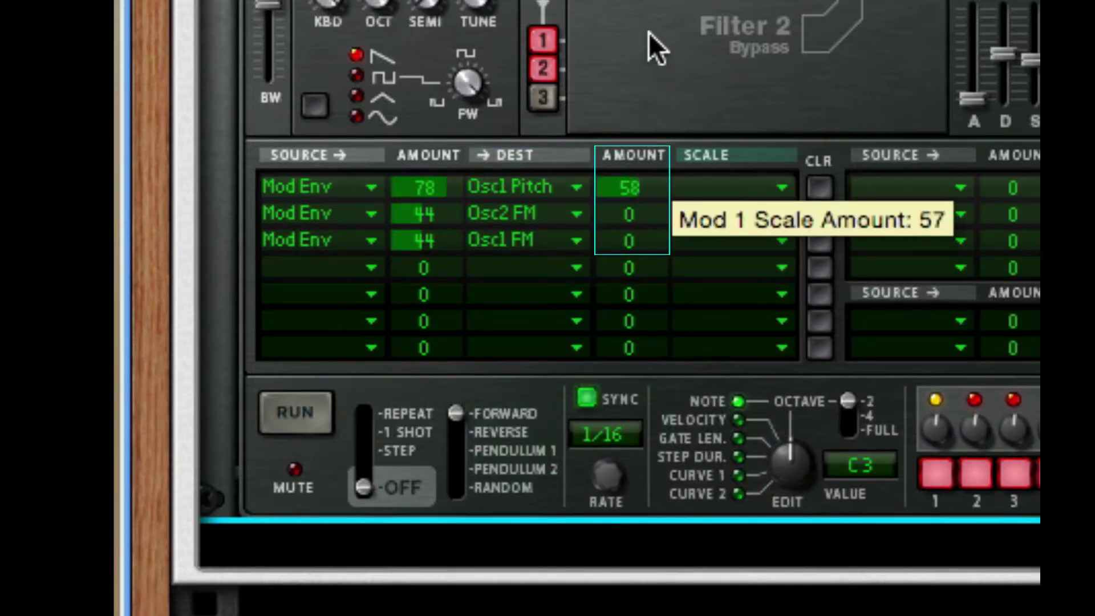
pyautogui.moveTo(648, 32); pyautogui.dragTo(656, 4)
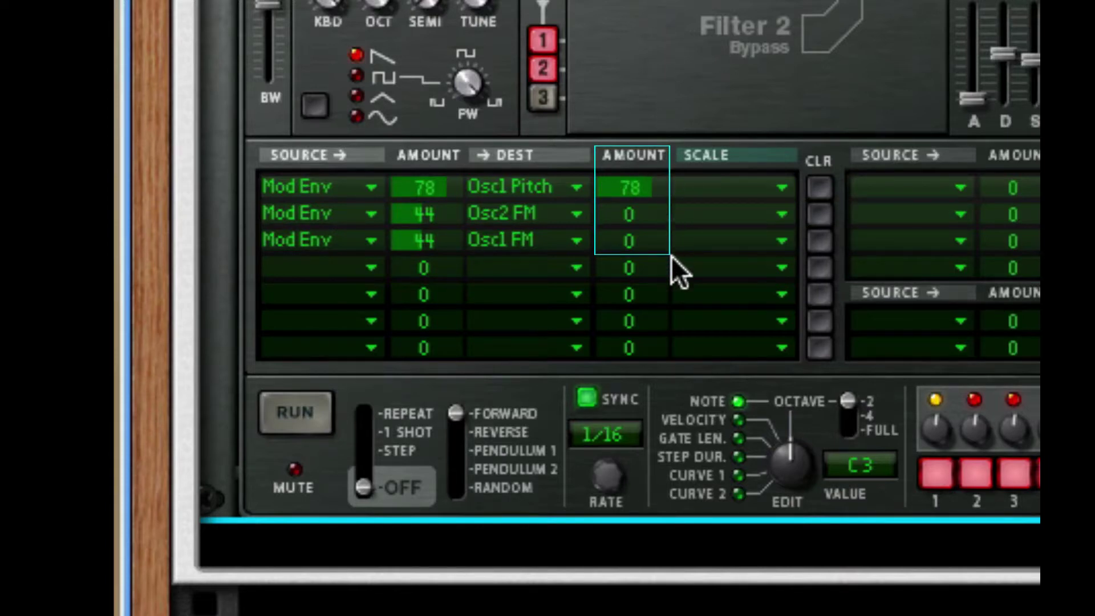
pyautogui.moveTo(633, 213); pyautogui.dragTo(646, 82)
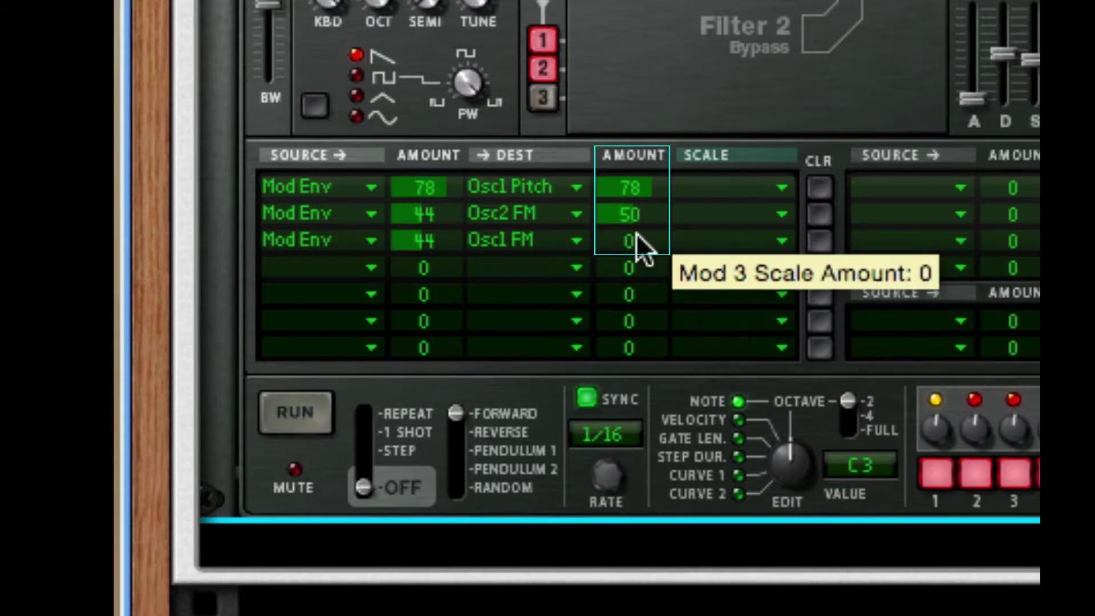
pyautogui.moveTo(636, 236); pyautogui.dragTo(656, 85)
# Scale the three rows by Amp, Osc 3 and Osc 3.
pyautogui.click(732, 191)
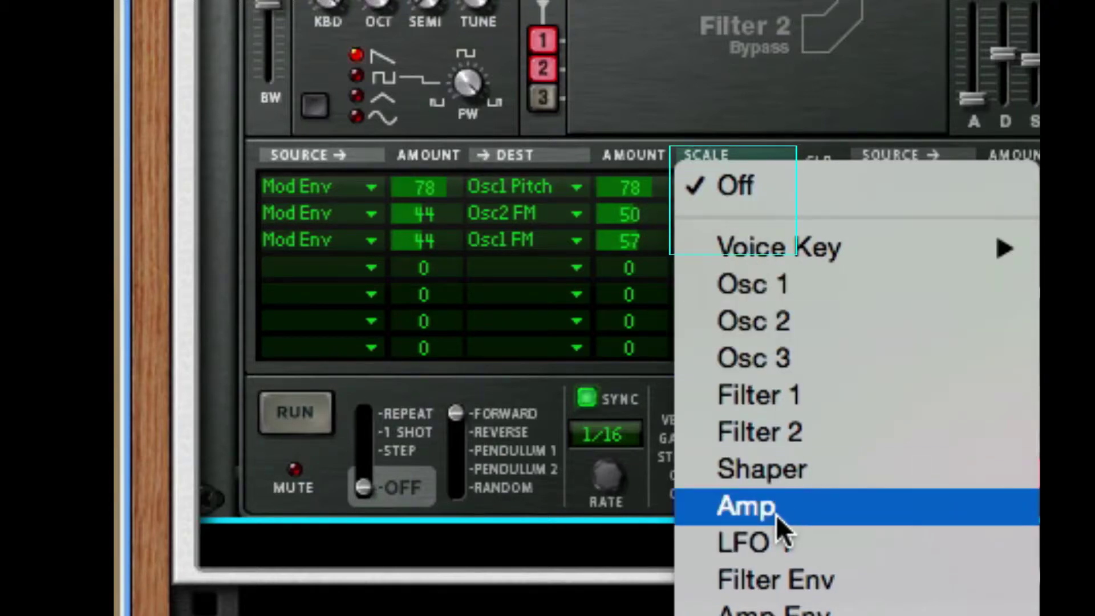
pyautogui.click(776, 513)
pyautogui.click(731, 212)
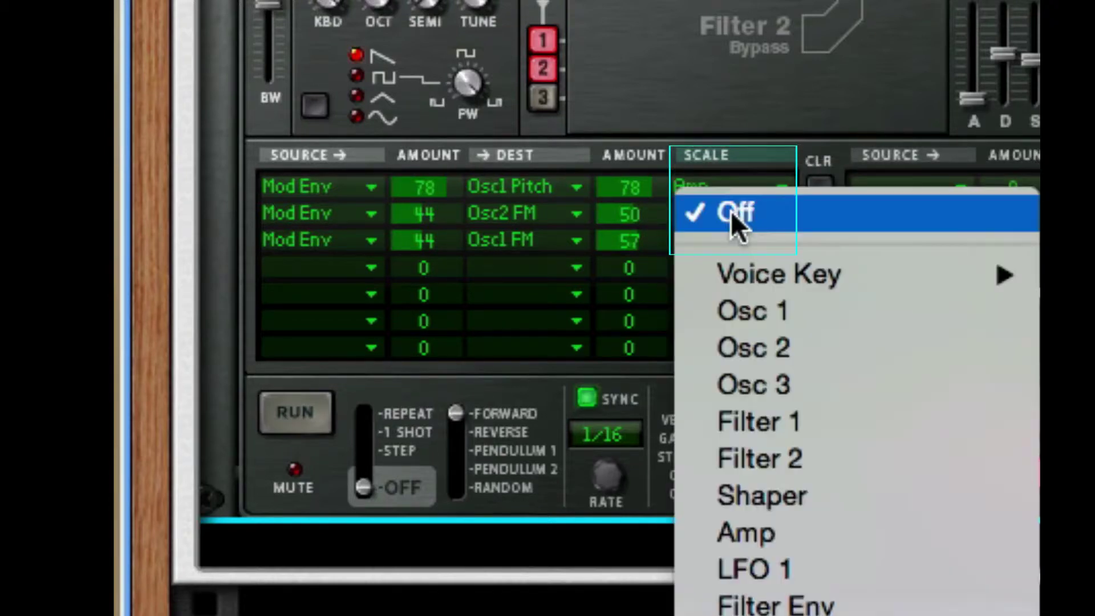
pyautogui.click(793, 389)
pyautogui.click(737, 239)
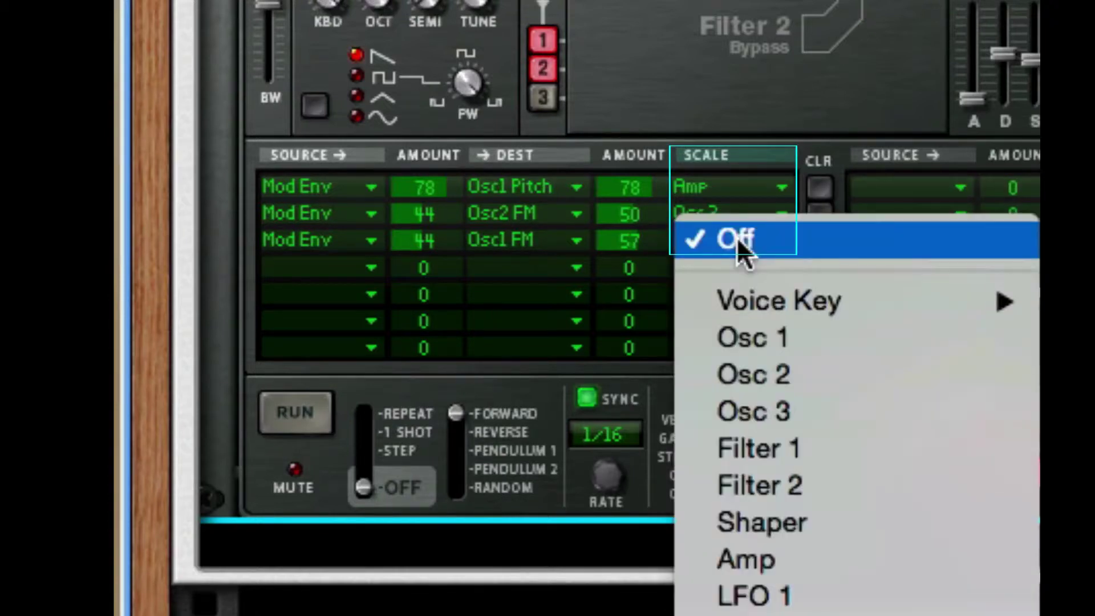
pyautogui.click(860, 416)
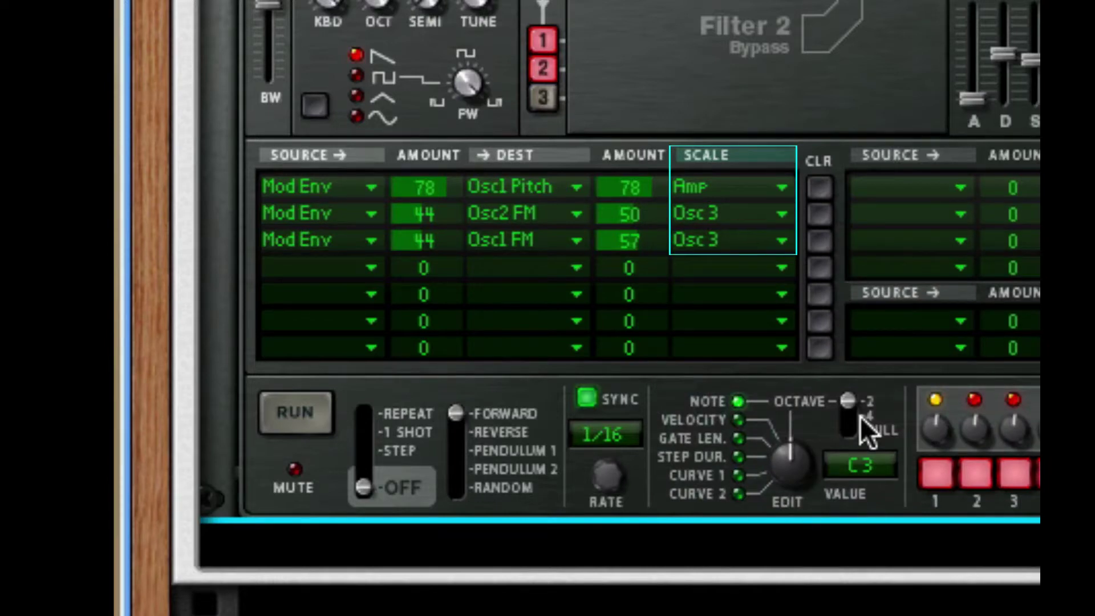
# Set the sources of mod matrix rows 4–6 to Osc 2, LFO 1 and LFO 1.
pyautogui.click(341, 268)
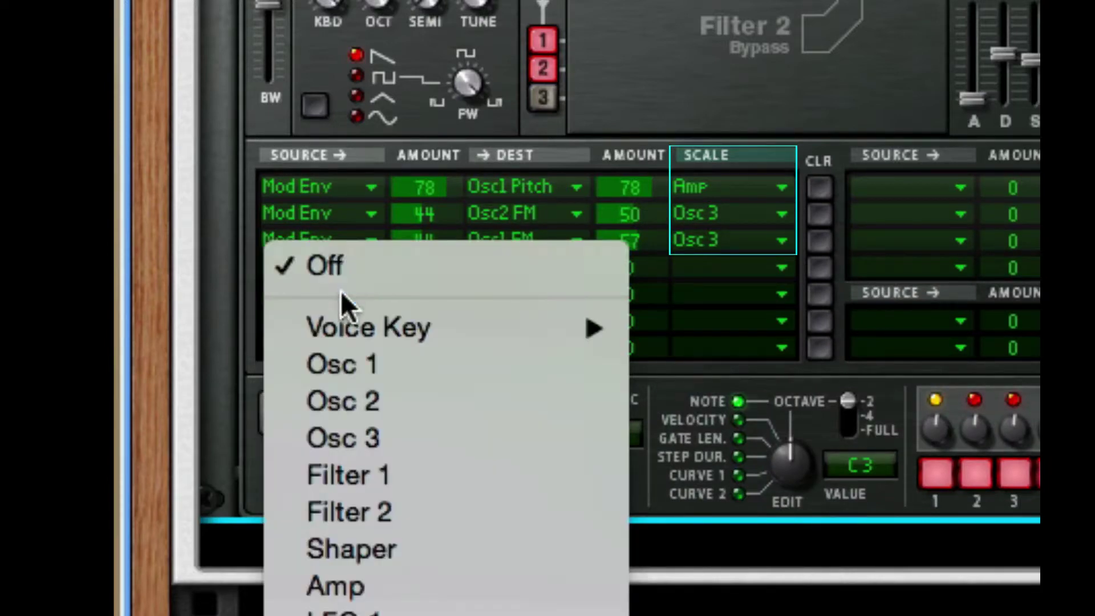
pyautogui.click(392, 399)
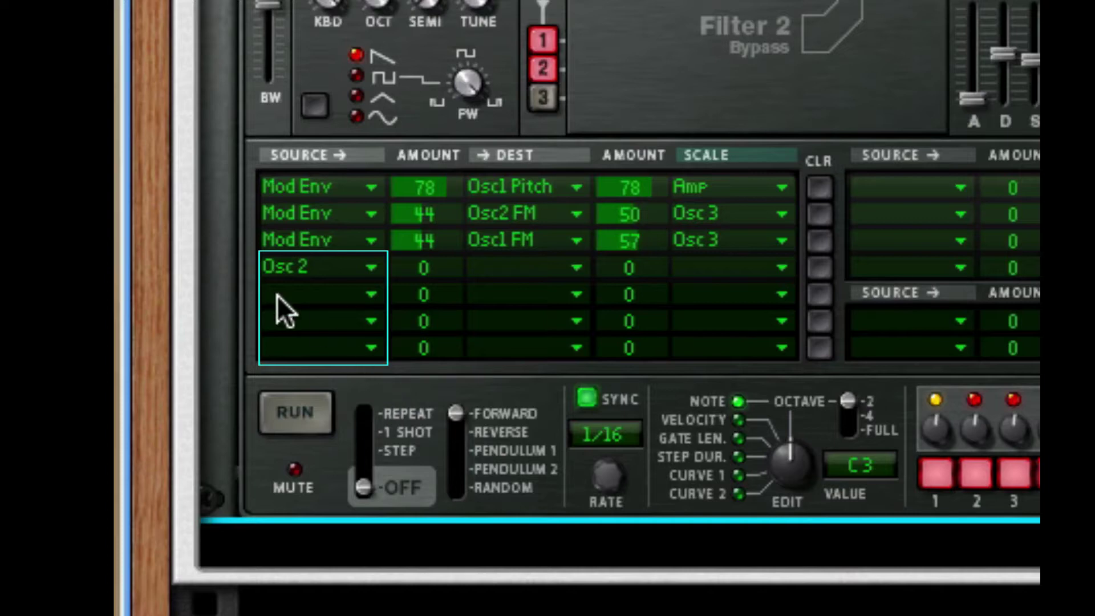
pyautogui.click(304, 293)
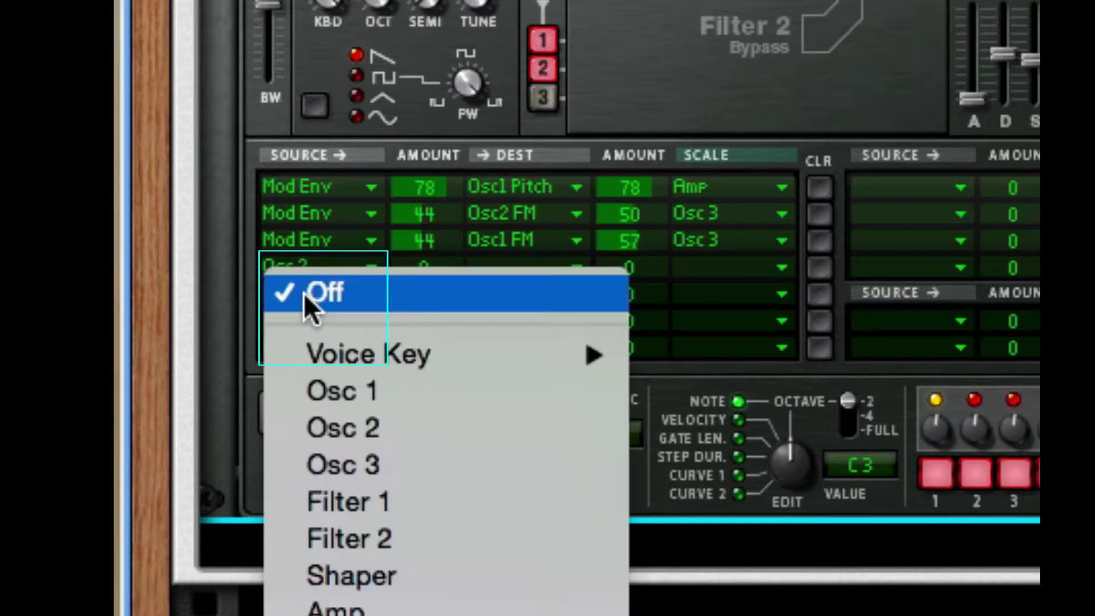
pyautogui.click(509, 550)
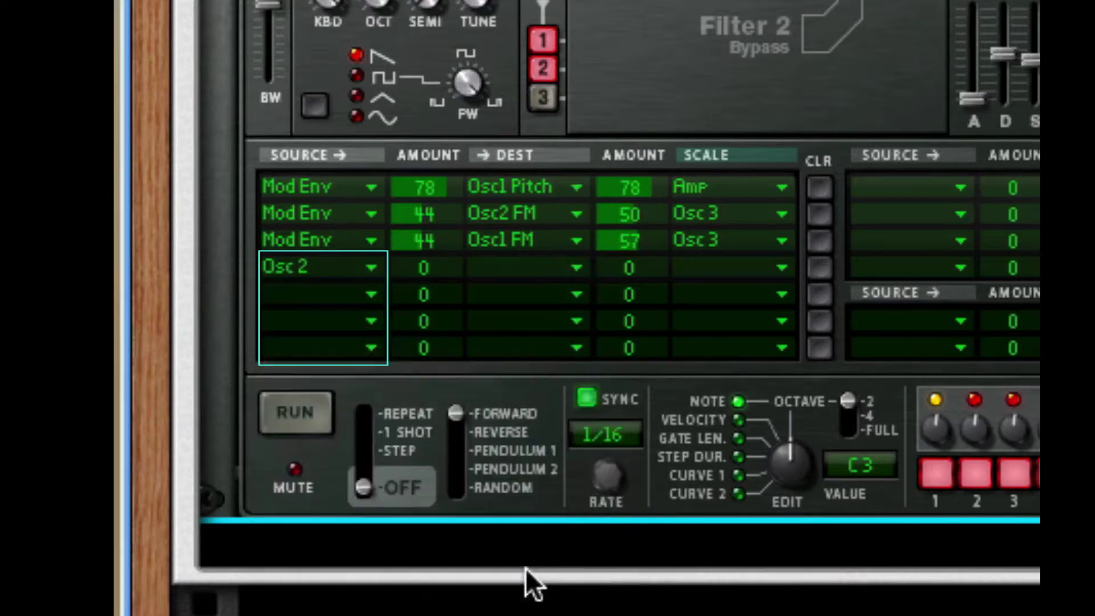
pyautogui.click(330, 318)
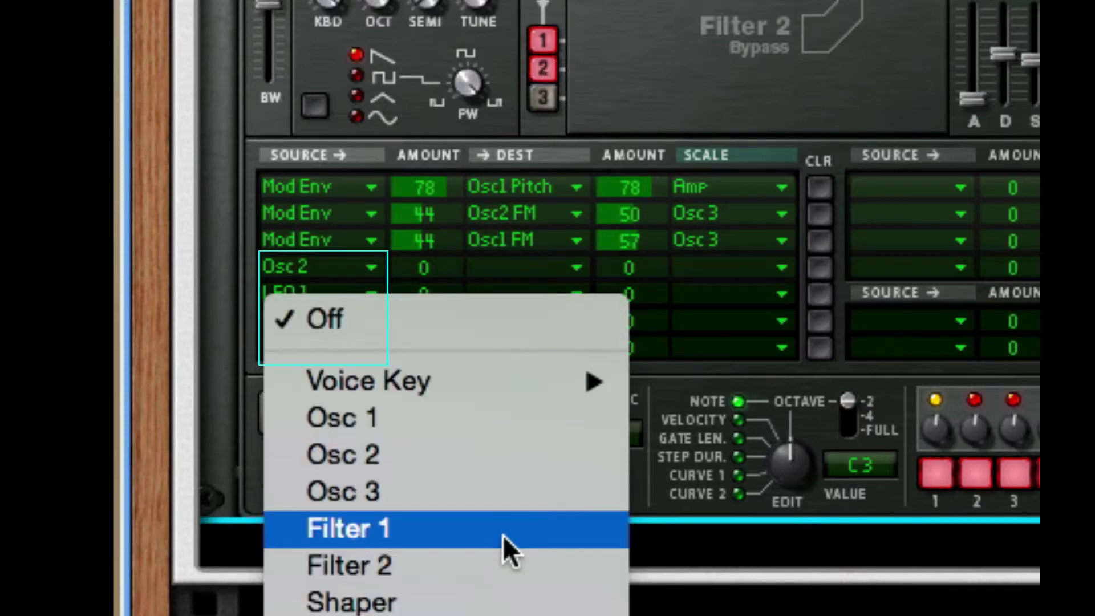
pyautogui.click(451, 571)
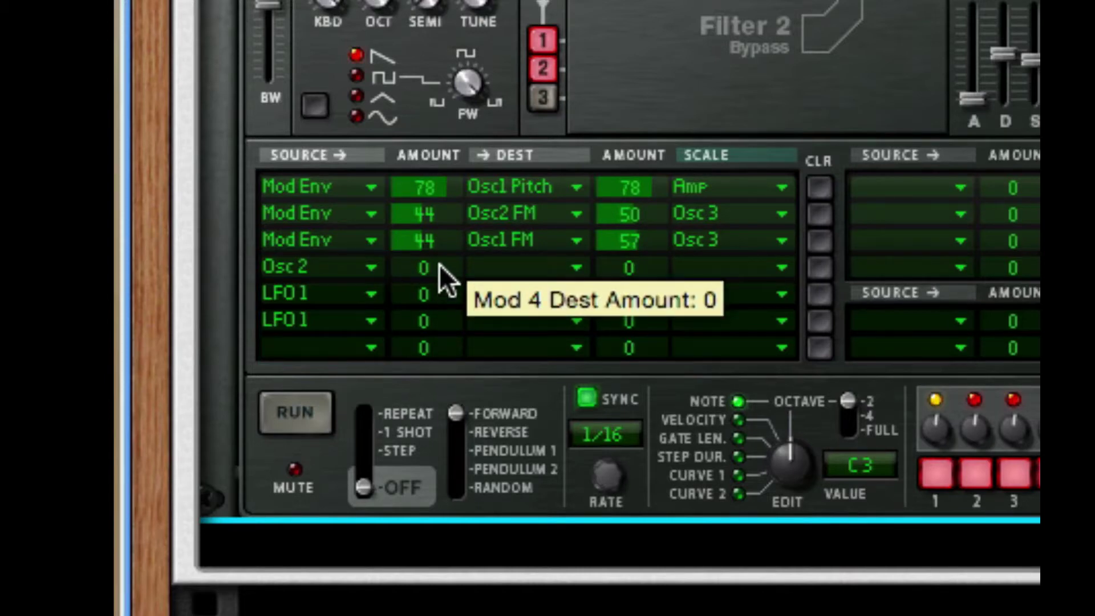
# Raise the amounts of the three new rows to 36, 50 and 51.
pyautogui.moveTo(438, 264); pyautogui.dragTo(454, 170)
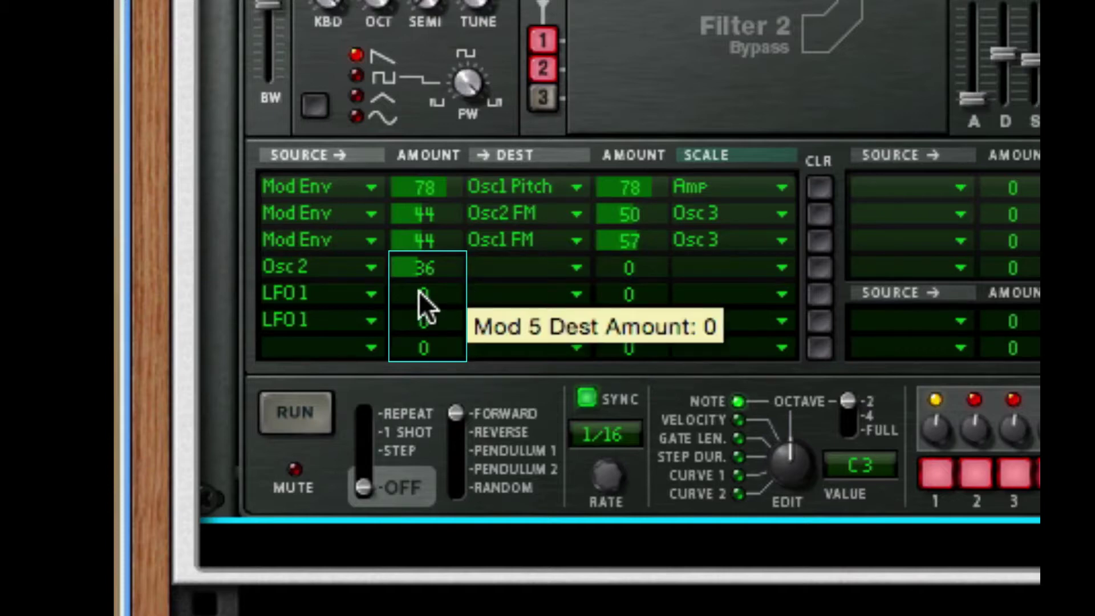
pyautogui.moveTo(418, 291); pyautogui.dragTo(417, 274)
pyautogui.moveTo(417, 275); pyautogui.dragTo(407, 163)
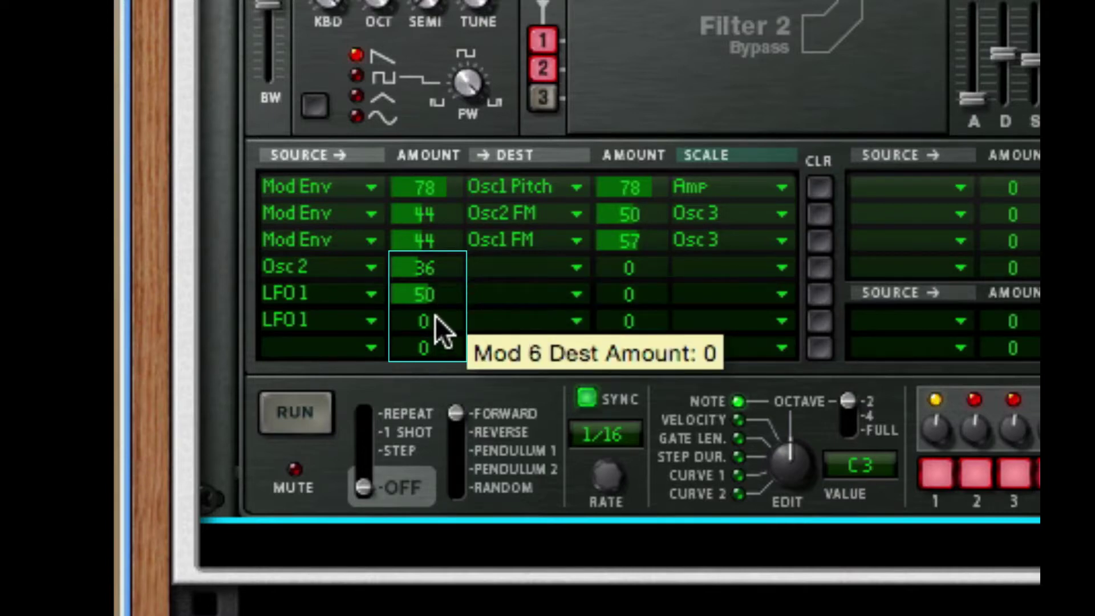
pyautogui.moveTo(434, 313); pyautogui.dragTo(432, 181)
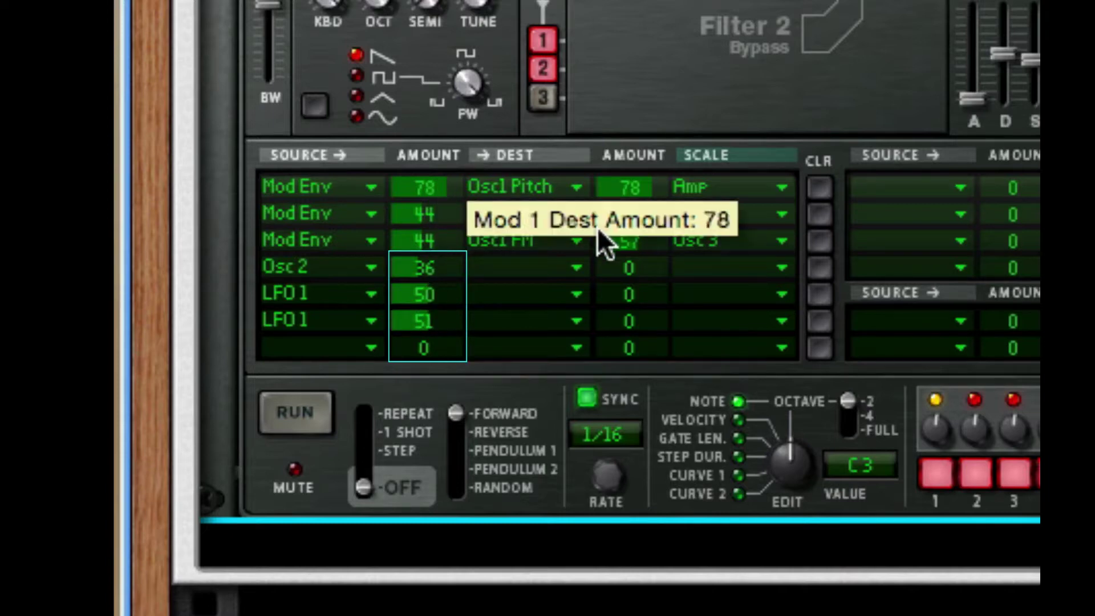
# Set the destinations: Osc 2 row to Osc2 FM, and the two LFO 1 rows to Osc1 Pitch and Osc2 Pitch.
pyautogui.click(517, 264)
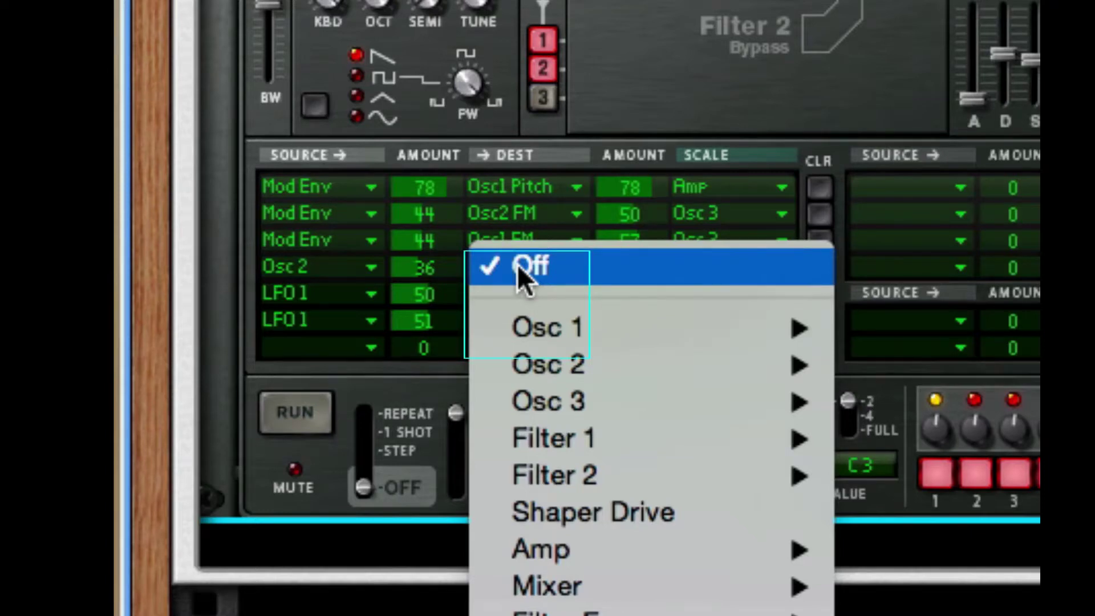
pyautogui.moveTo(554, 364)
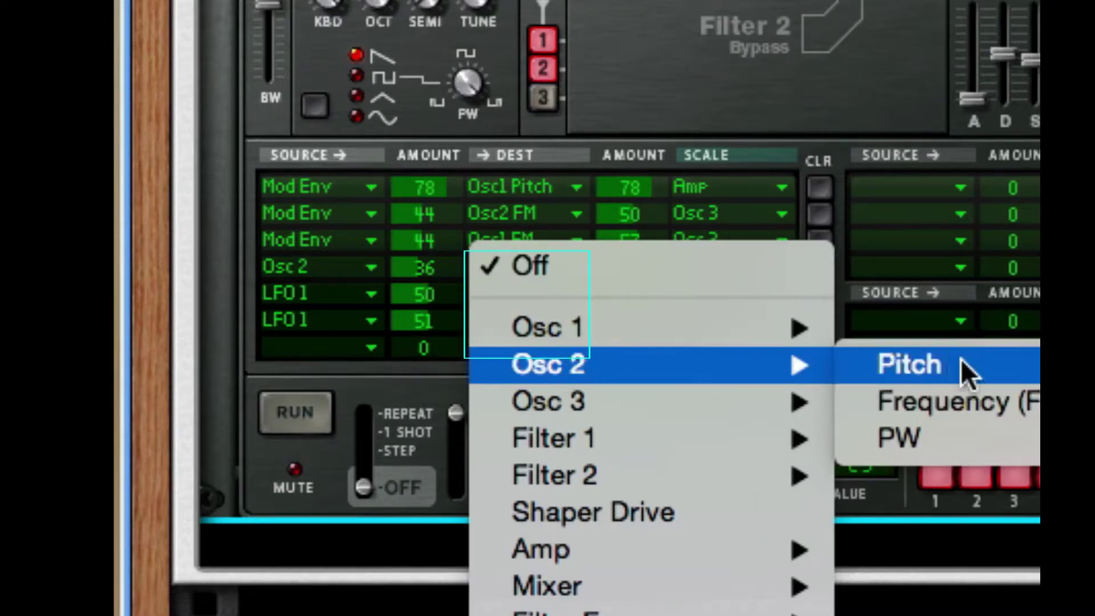
pyautogui.click(981, 401)
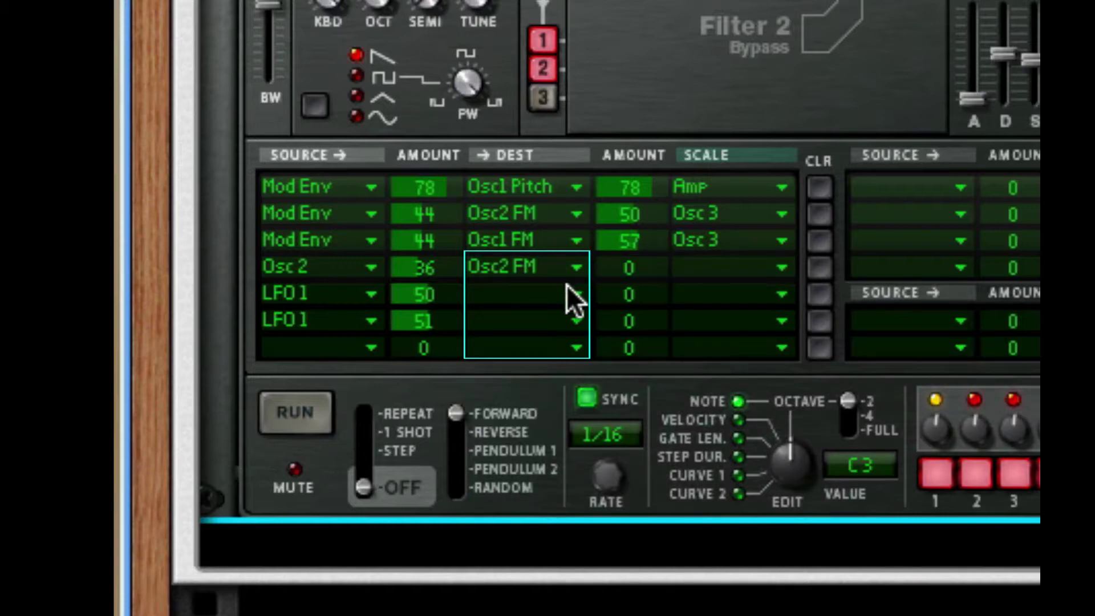
pyautogui.click(500, 288)
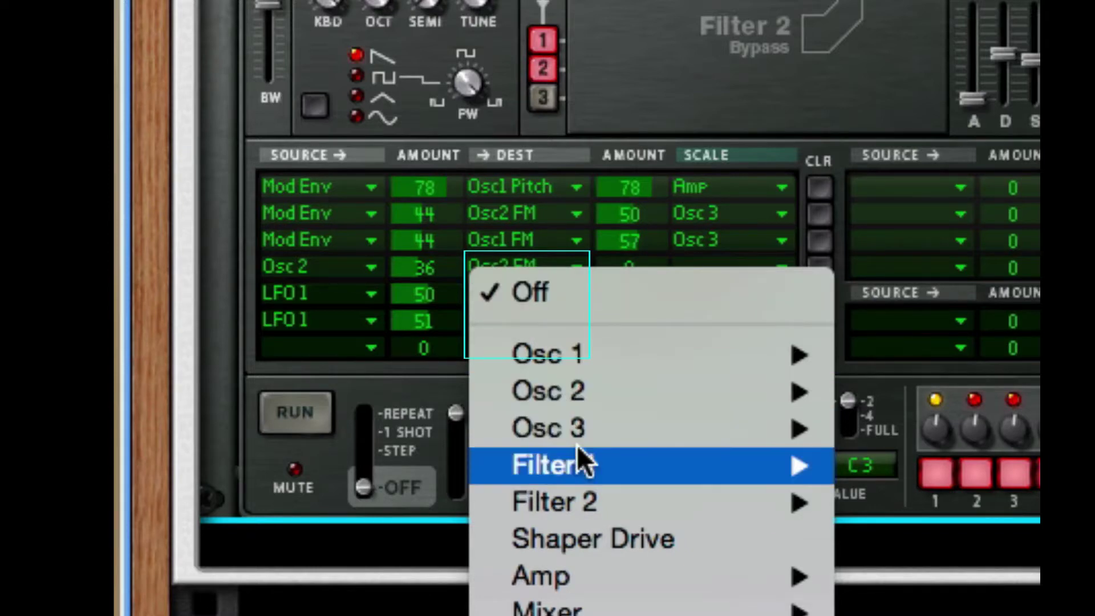
pyautogui.moveTo(643, 353)
pyautogui.click(901, 358)
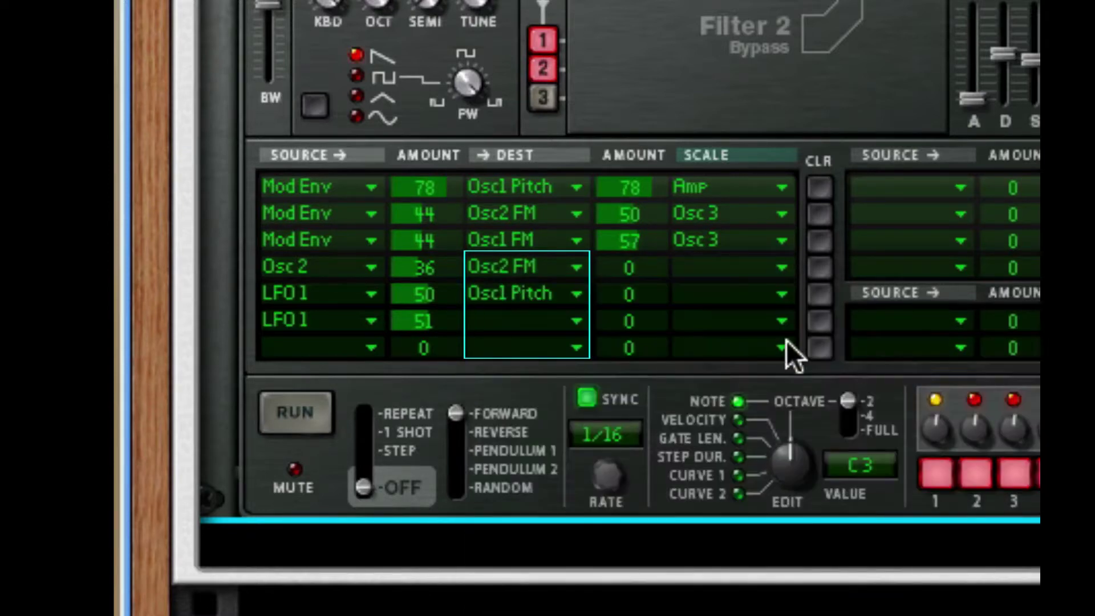
pyautogui.click(560, 320)
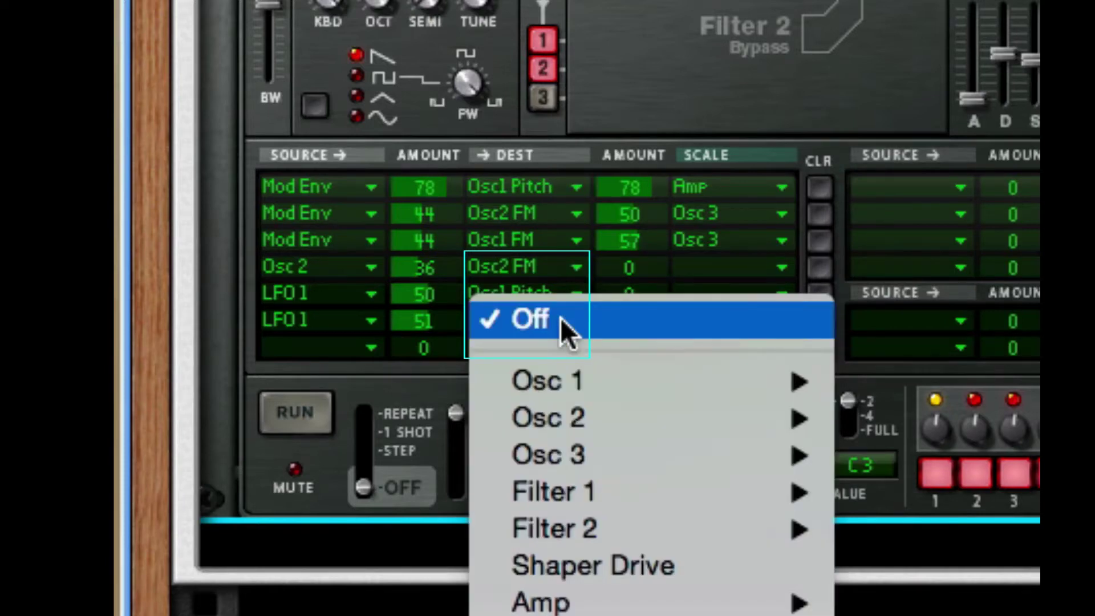
pyautogui.moveTo(575, 419)
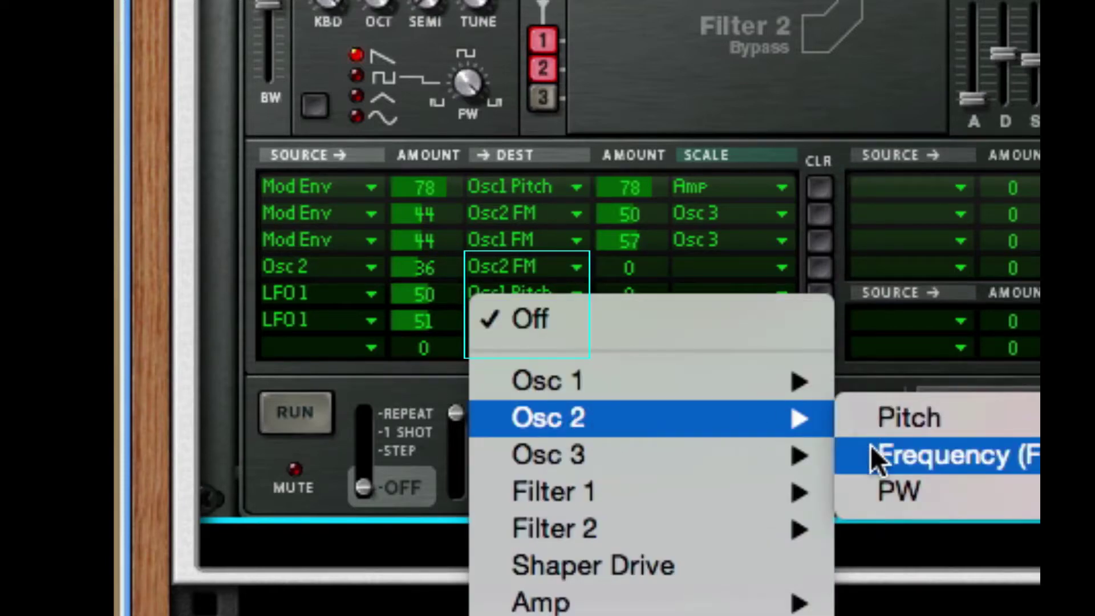
pyautogui.click(875, 420)
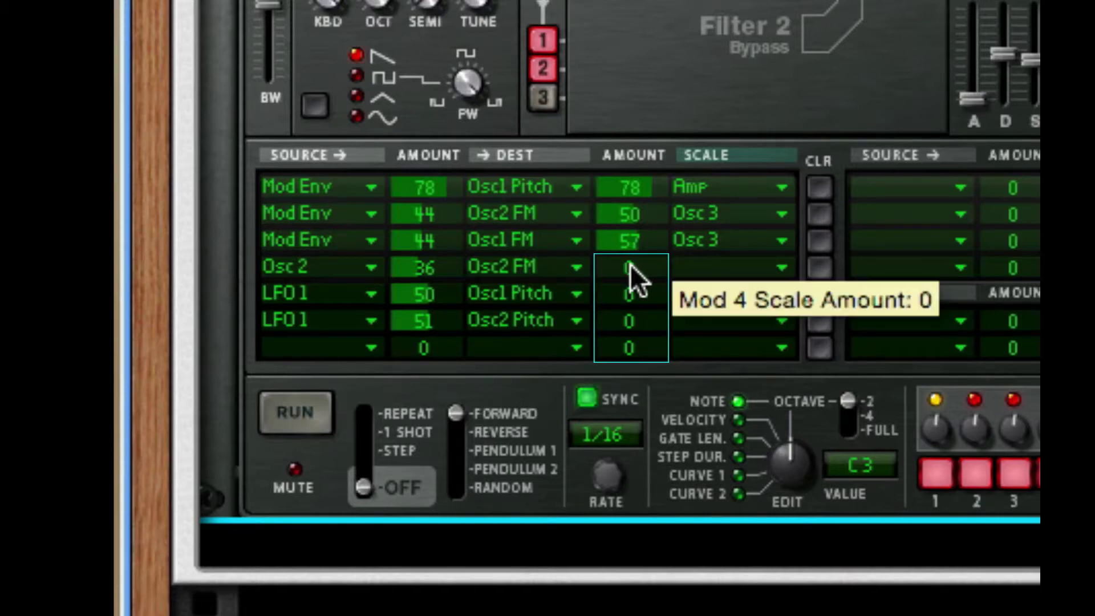
# Set the scale amounts of mod rows 4–6 to 74, 50 and 80.
pyautogui.moveTo(630, 264); pyautogui.dragTo(652, 69)
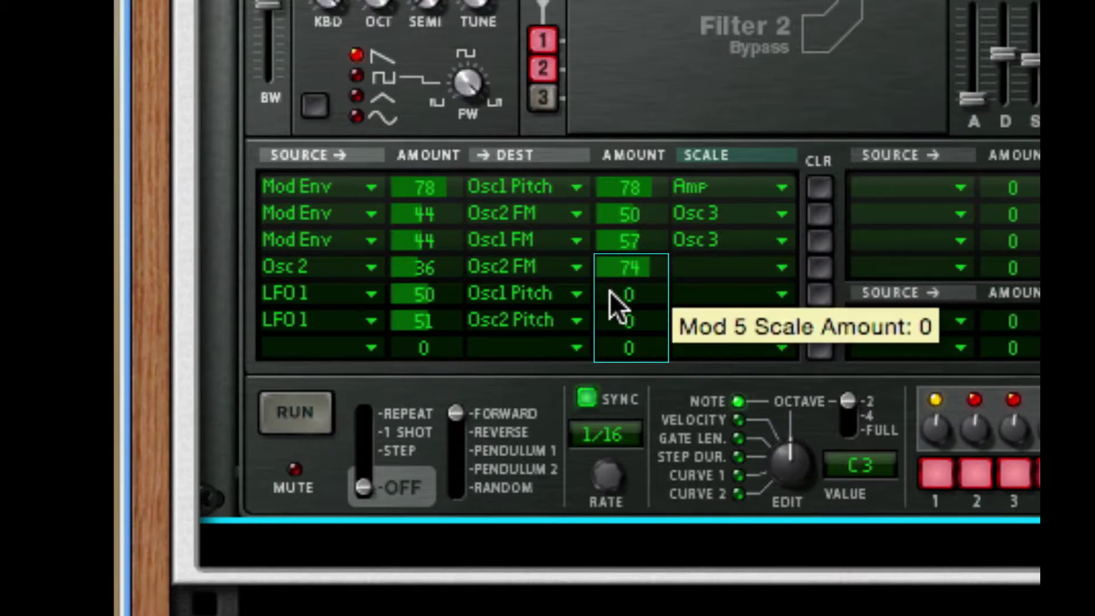
pyautogui.moveTo(610, 291); pyautogui.dragTo(630, 162)
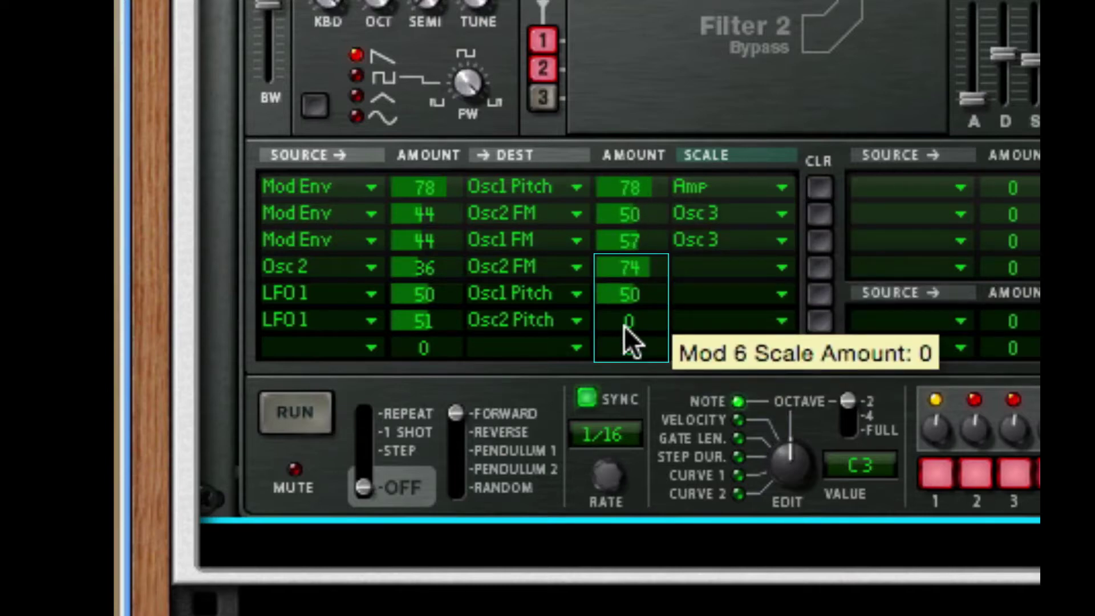
pyautogui.moveTo(624, 326); pyautogui.dragTo(638, 116)
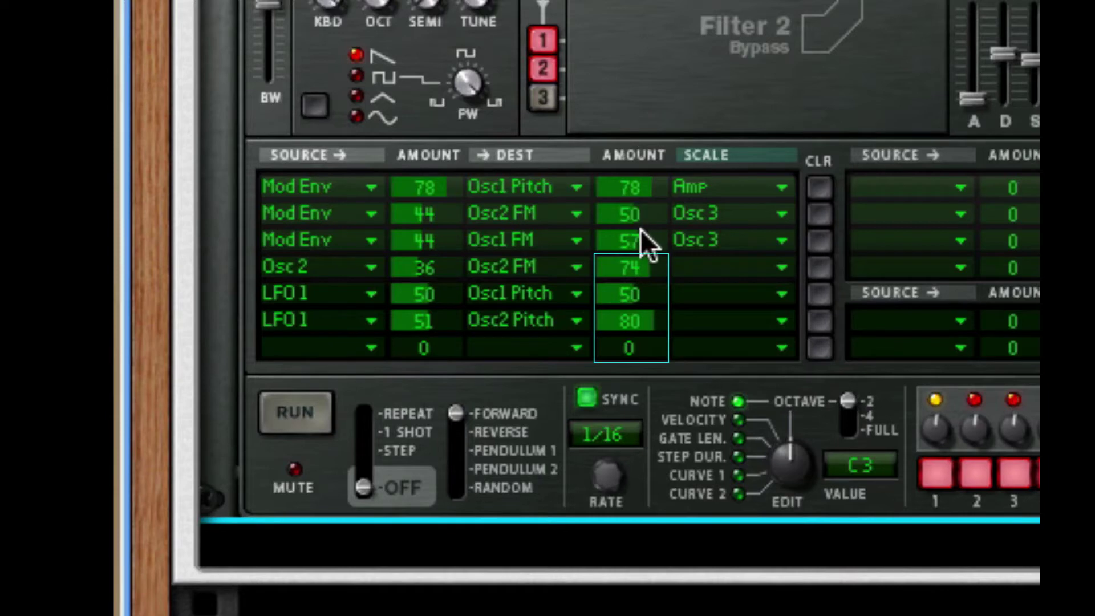
# Make Osc 3 the scale source for all three modulation rows.
pyautogui.click(735, 268)
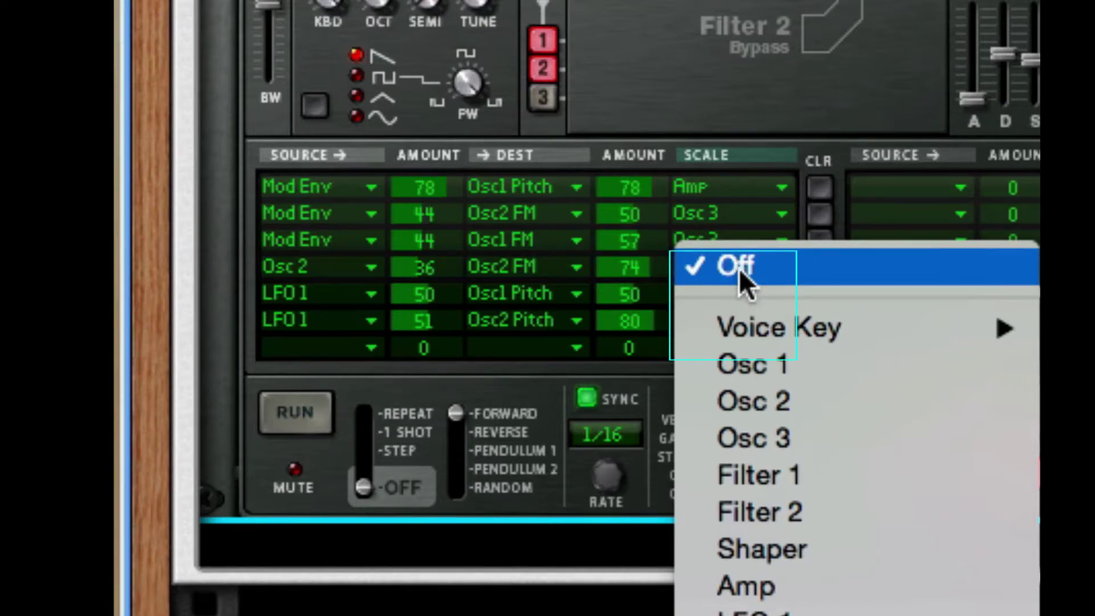
pyautogui.click(920, 451)
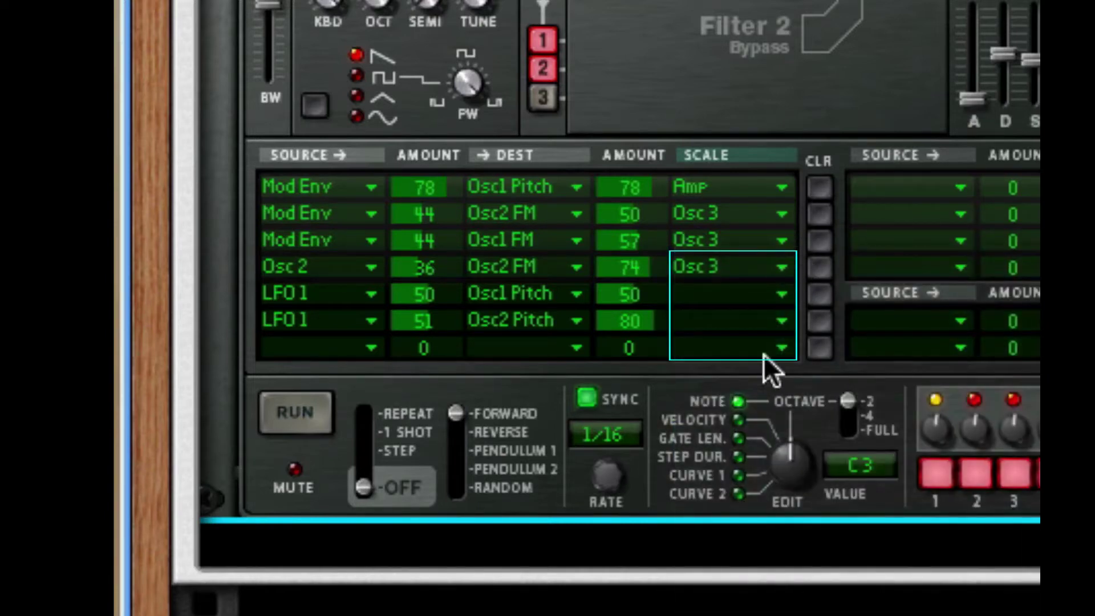
pyautogui.click(750, 288)
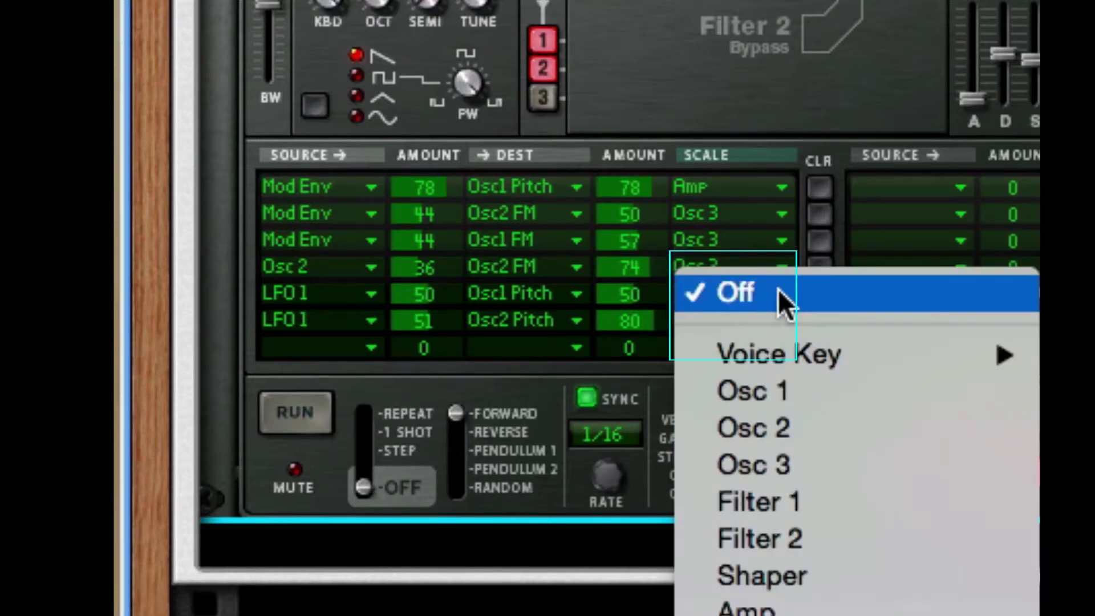
pyautogui.click(787, 460)
pyautogui.click(736, 317)
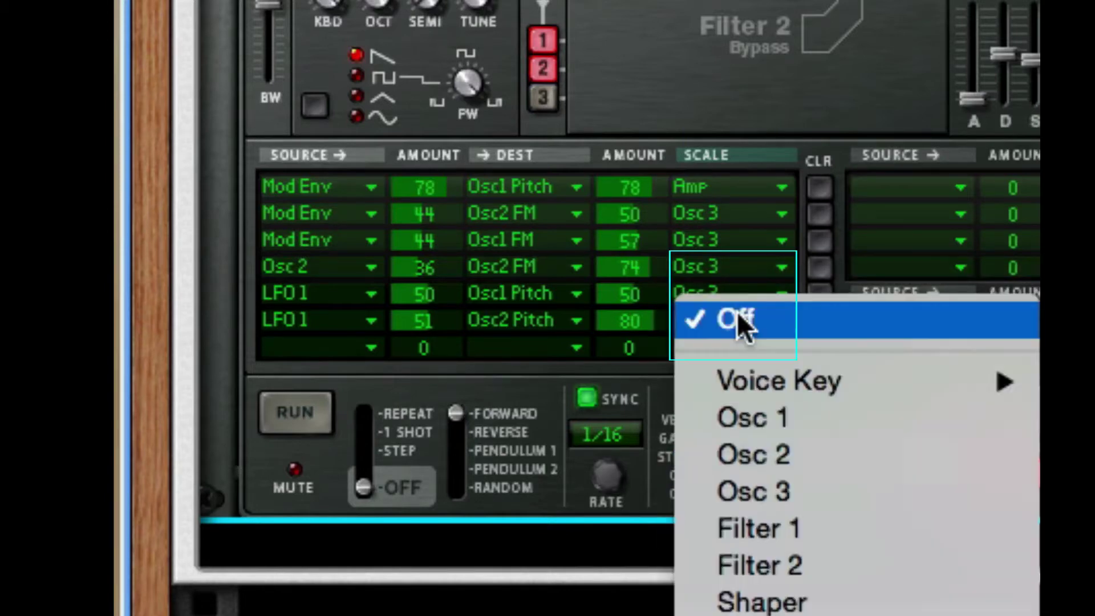
pyautogui.click(794, 487)
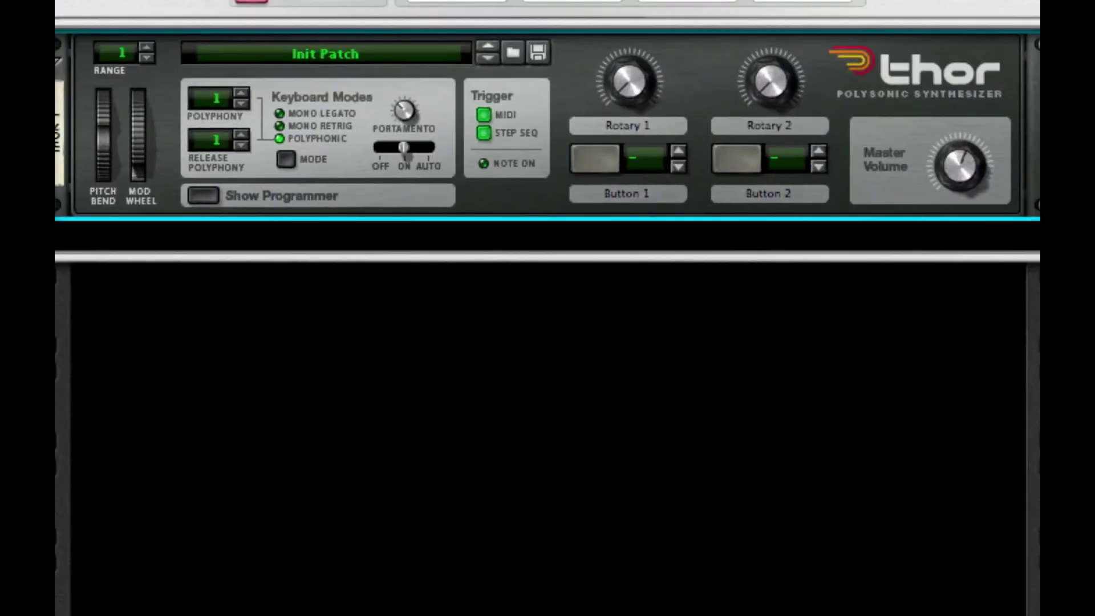
# Add an RV7000 reverb to the rack below Thor.
pyautogui.rightClick(539, 191)
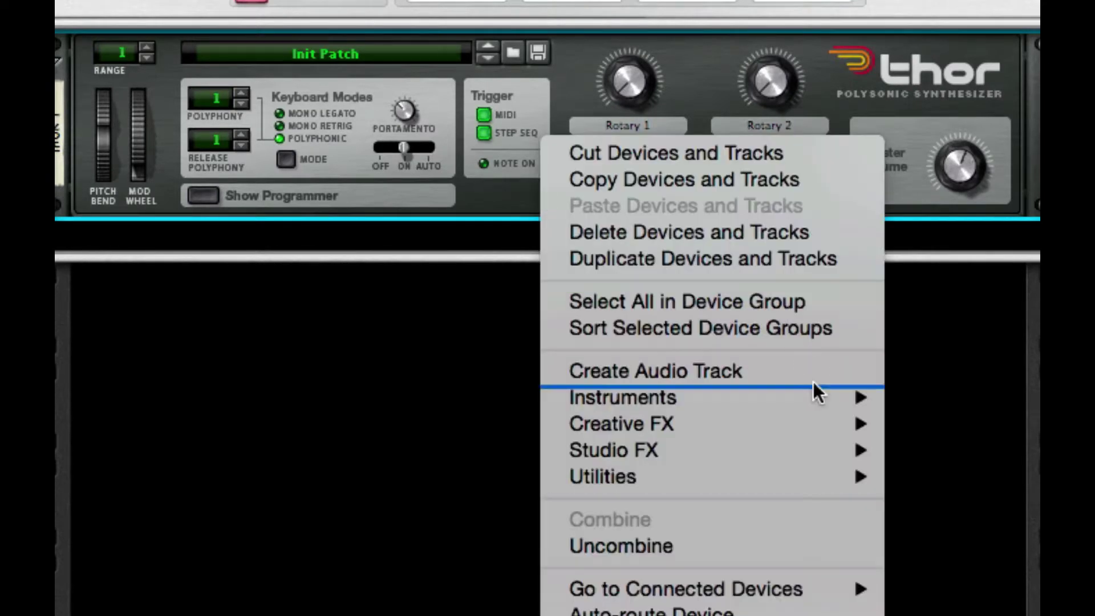
pyautogui.moveTo(821, 417)
pyautogui.moveTo(824, 450)
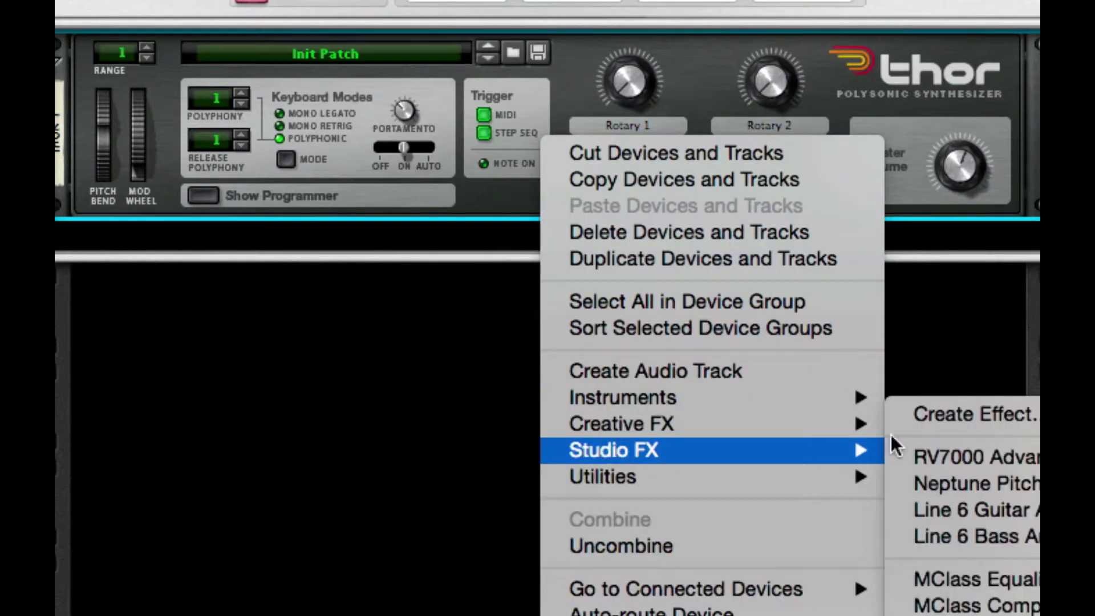
pyautogui.click(947, 458)
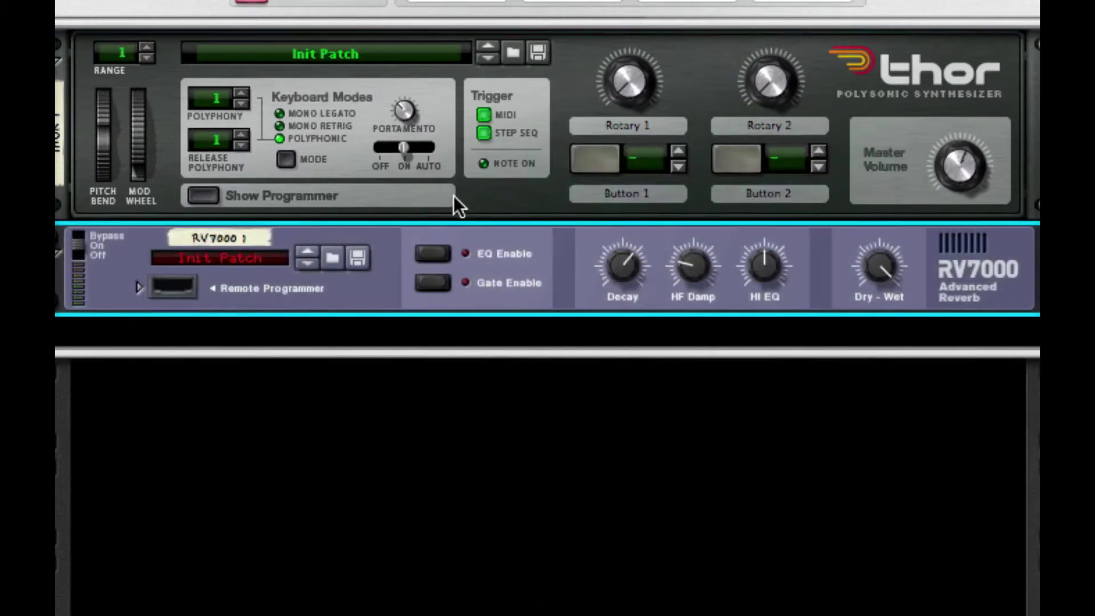
# Load the ALL Treetops.rv7 patch into the RV7000.
pyautogui.click(332, 256)
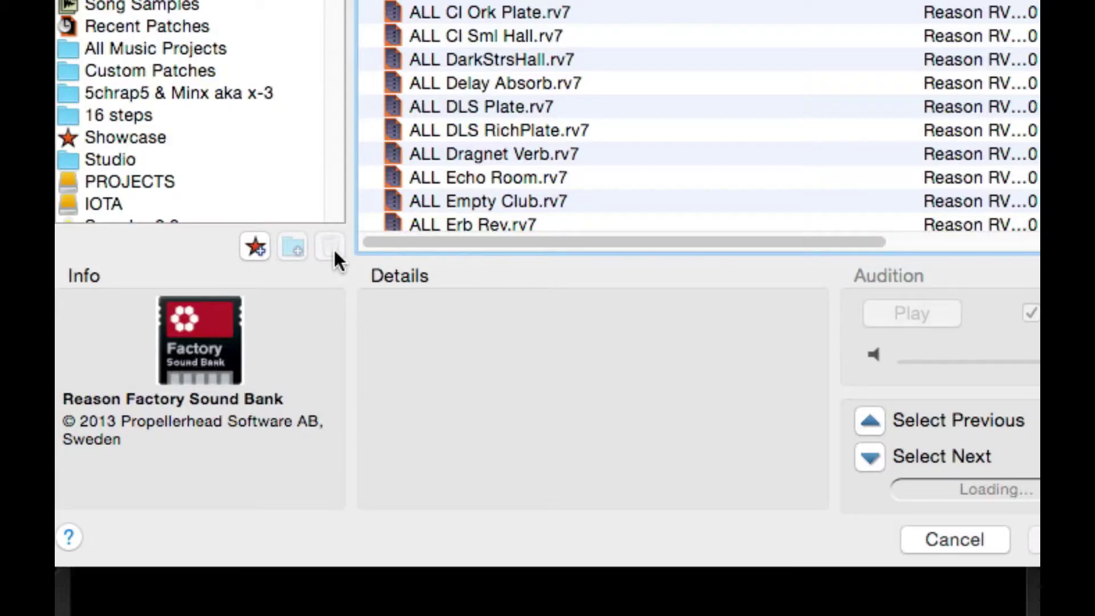
pyautogui.scroll(-5, 718, 15)
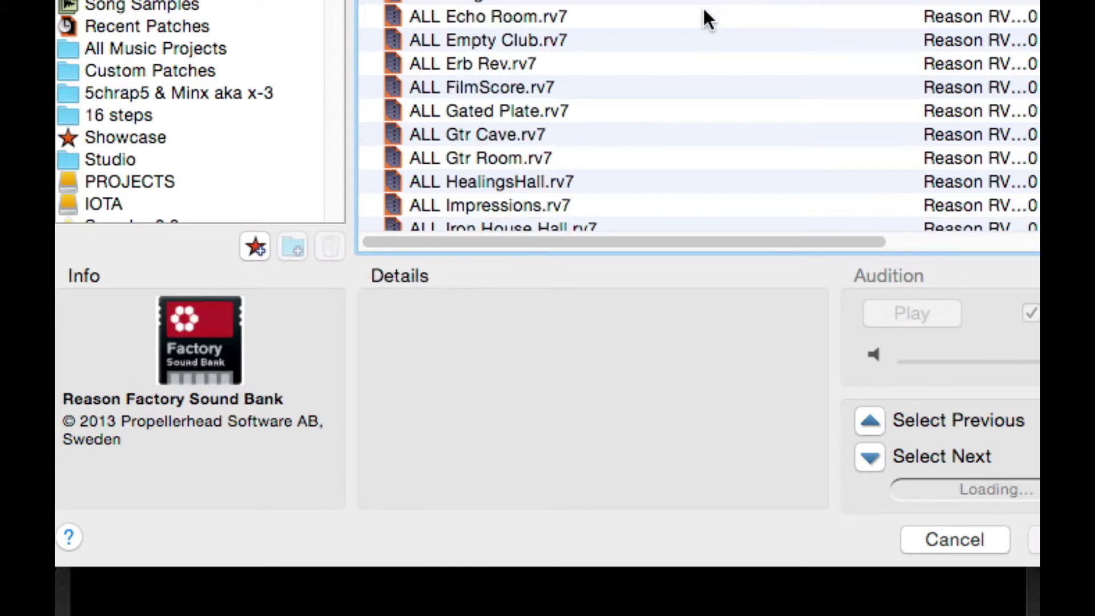
pyautogui.scroll(-6, 561, 106)
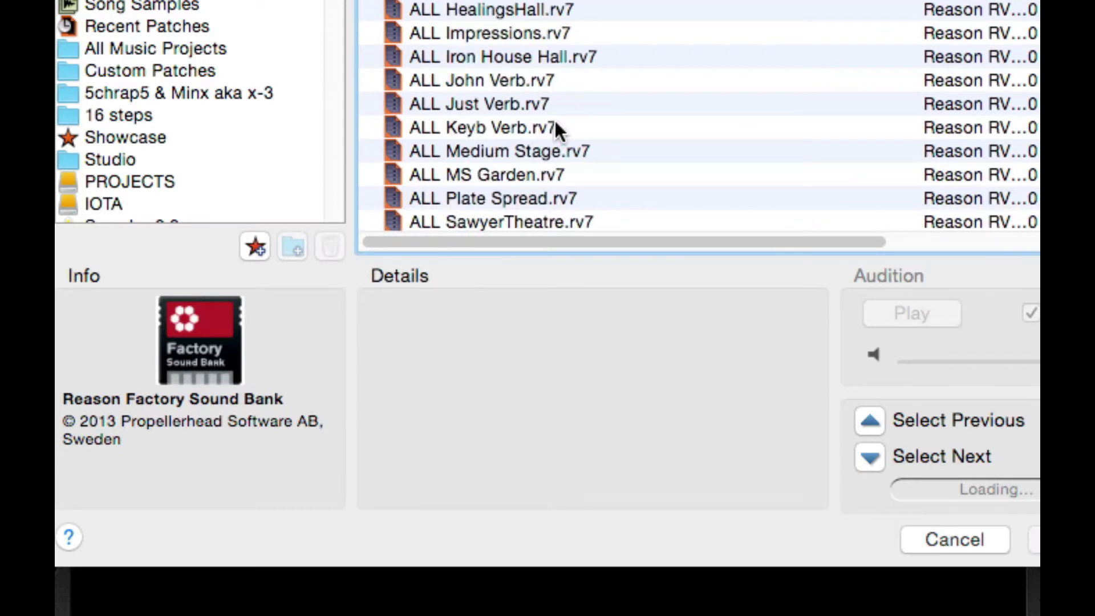
pyautogui.scroll(-1, 554, 121)
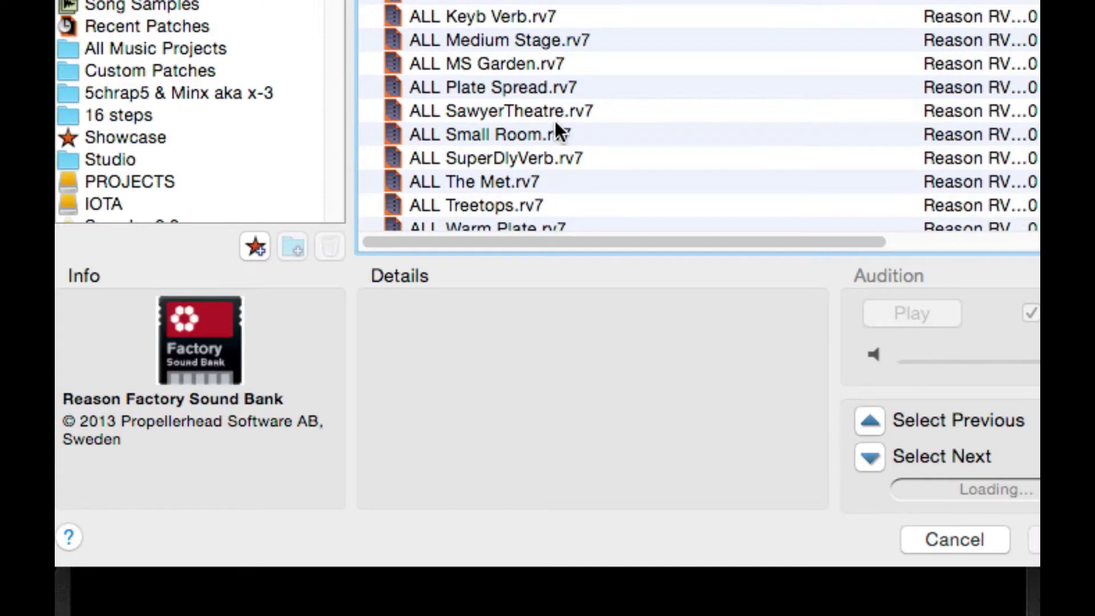
pyautogui.click(489, 205)
pyautogui.click(1034, 539)
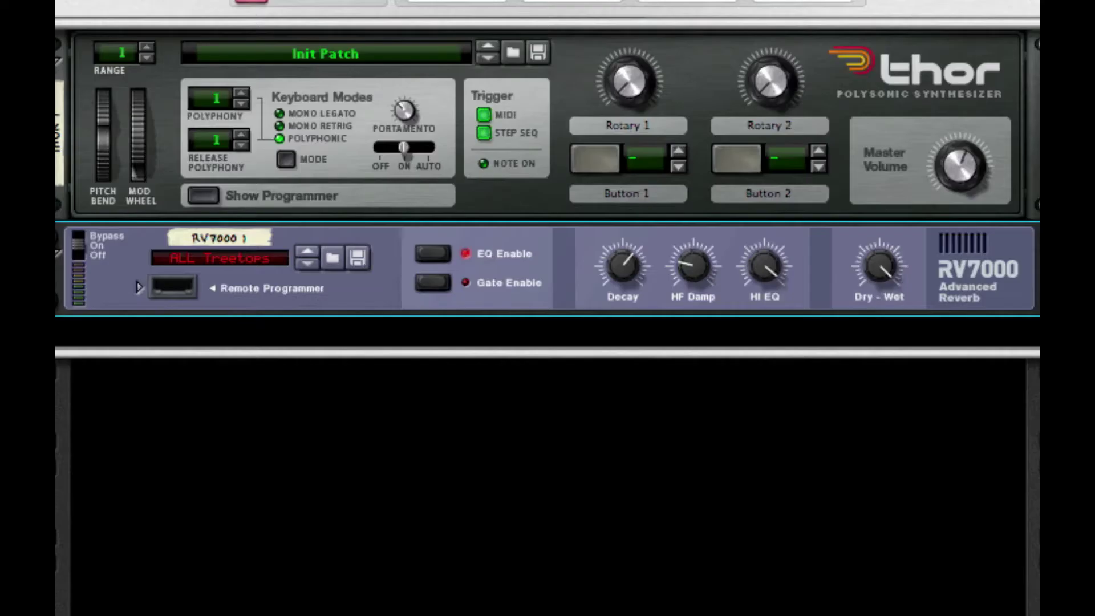
# Turn the reverb's Dry-Wet down to 10, Decay to about 3 and Hi EQ to -53.
pyautogui.moveTo(860, 273); pyautogui.dragTo(865, 600)
pyautogui.moveTo(641, 266); pyautogui.dragTo(607, 463)
pyautogui.moveTo(780, 486); pyautogui.dragTo(787, 589)
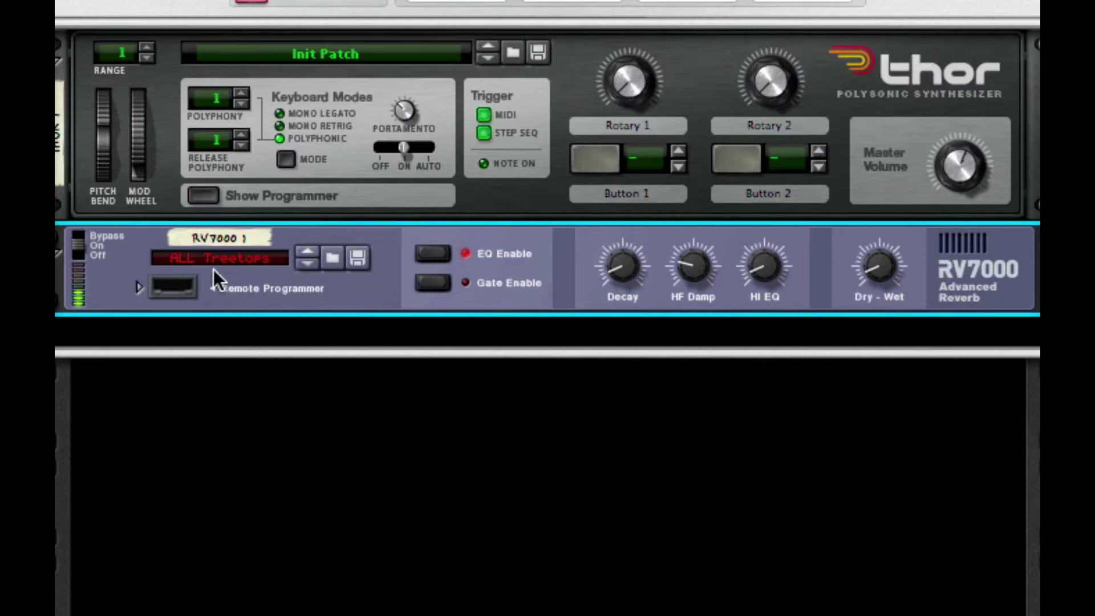
# Add The Echo delay below the RV7000.
pyautogui.rightClick(101, 269)
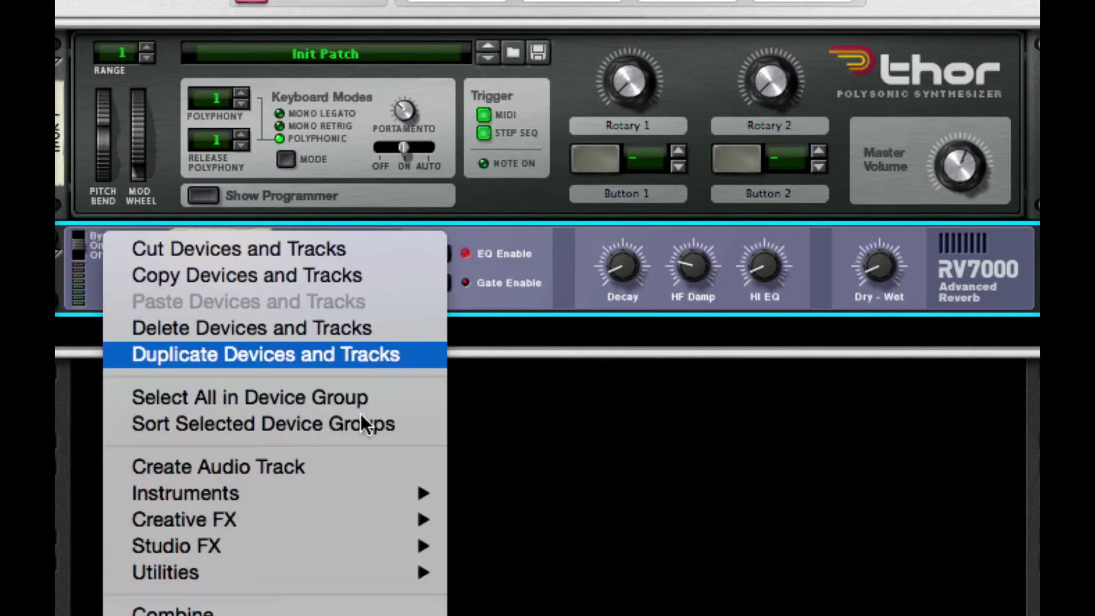
pyautogui.moveTo(331, 519)
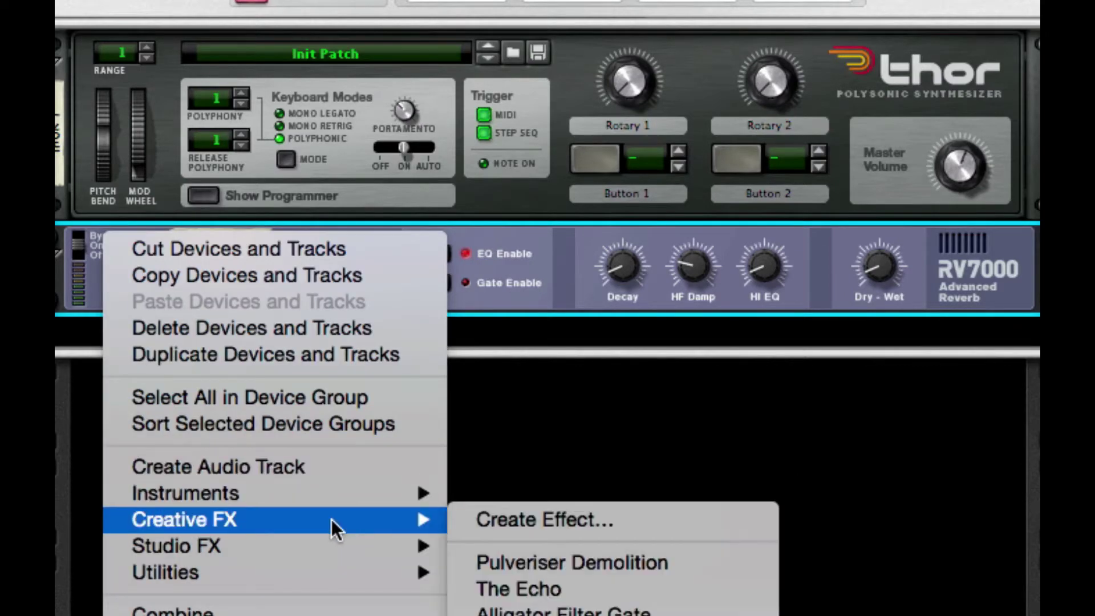
pyautogui.click(470, 588)
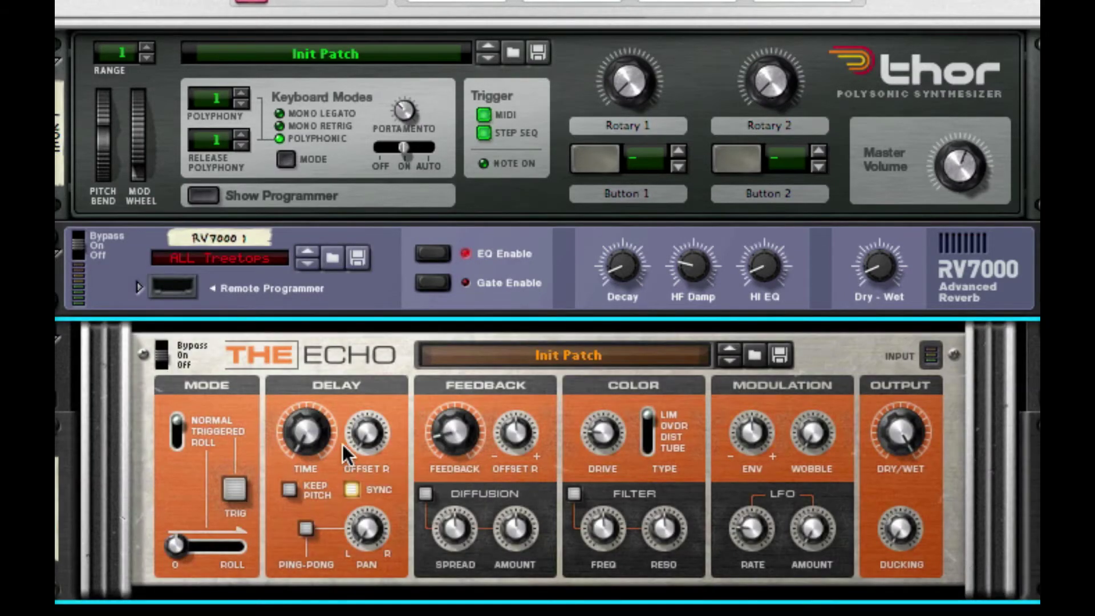
# Turn off The Echo's tempo sync and set the Offset R delay to 16 ms, with Keep Pitch off.
pyautogui.click(355, 486)
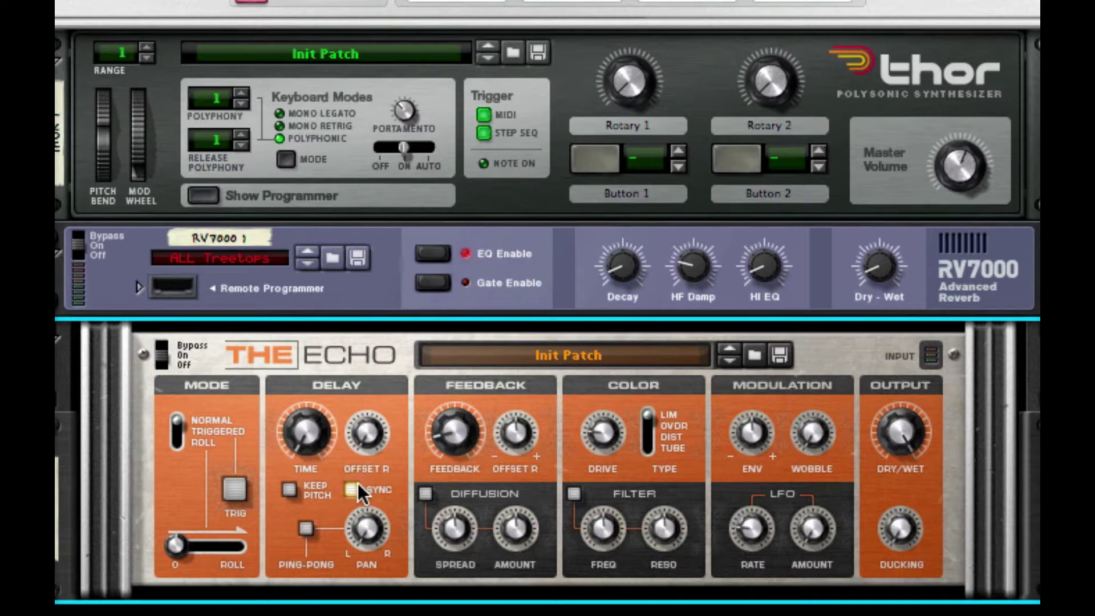
pyautogui.click(289, 490)
pyautogui.moveTo(379, 445); pyautogui.dragTo(379, 437)
pyautogui.click(289, 488)
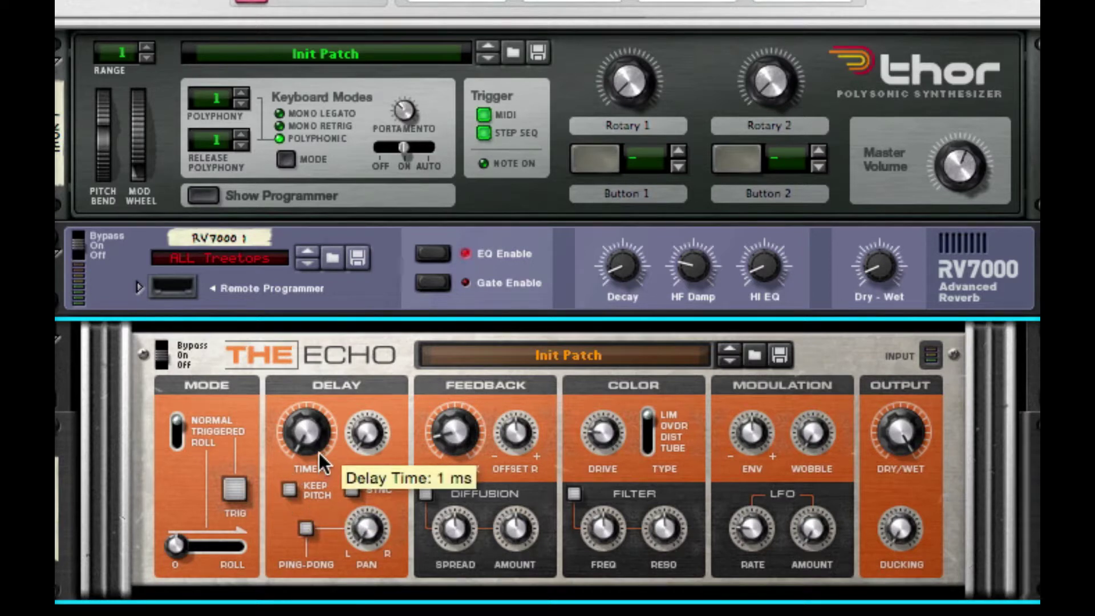
pyautogui.moveTo(360, 448); pyautogui.dragTo(359, 446)
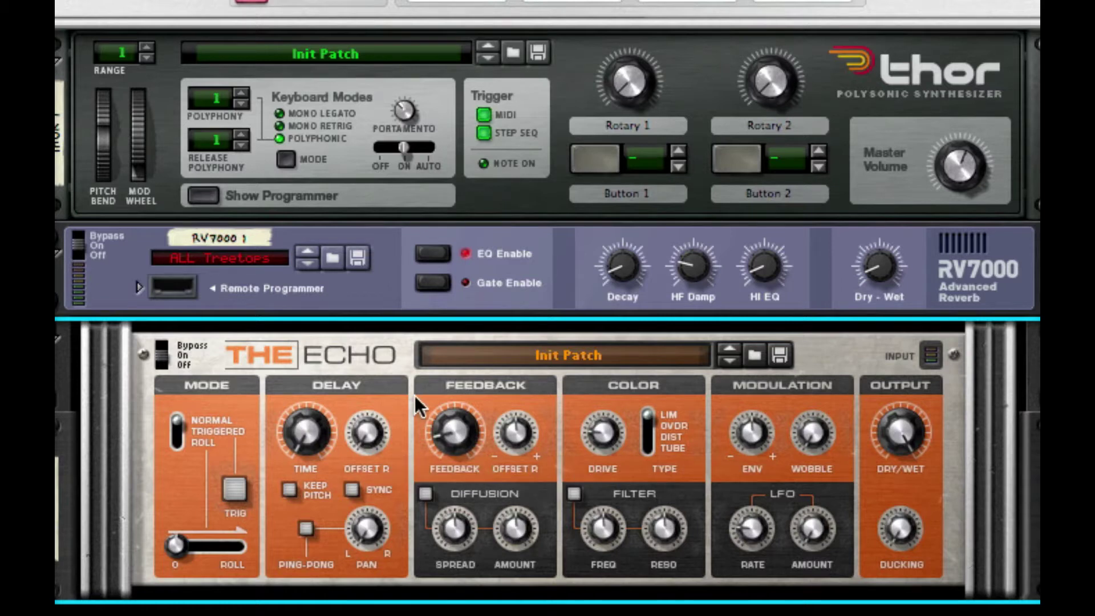
# Fold The Echo and the RV7000 into thin strips.
pyautogui.click(57, 338)
pyautogui.click(63, 250)
pyautogui.click(61, 252)
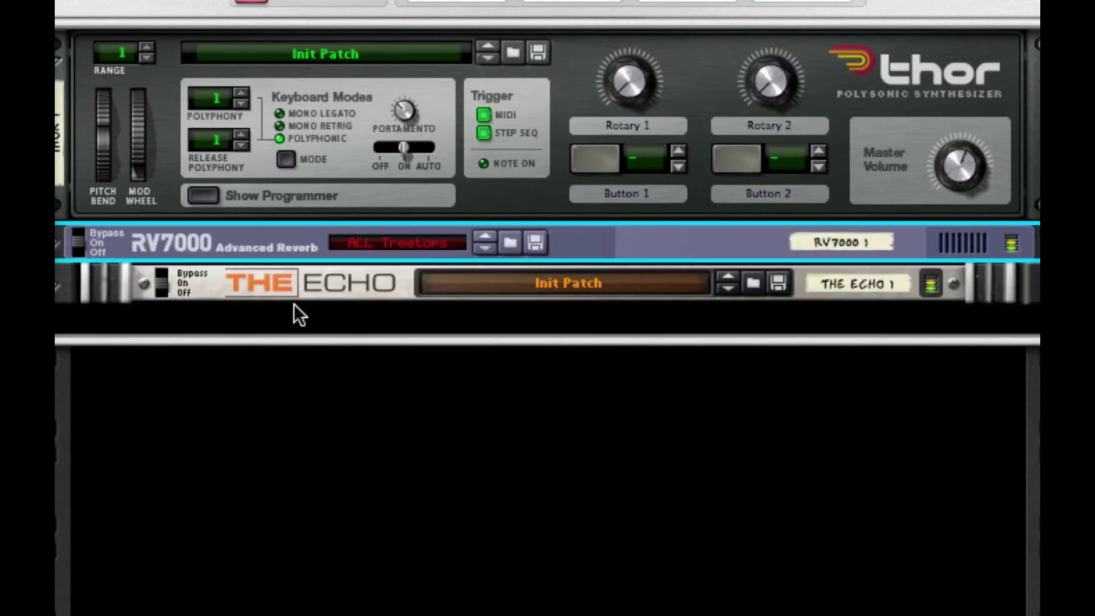
# Add a Pulveriser Demolition below The Echo.
pyautogui.rightClick(306, 288)
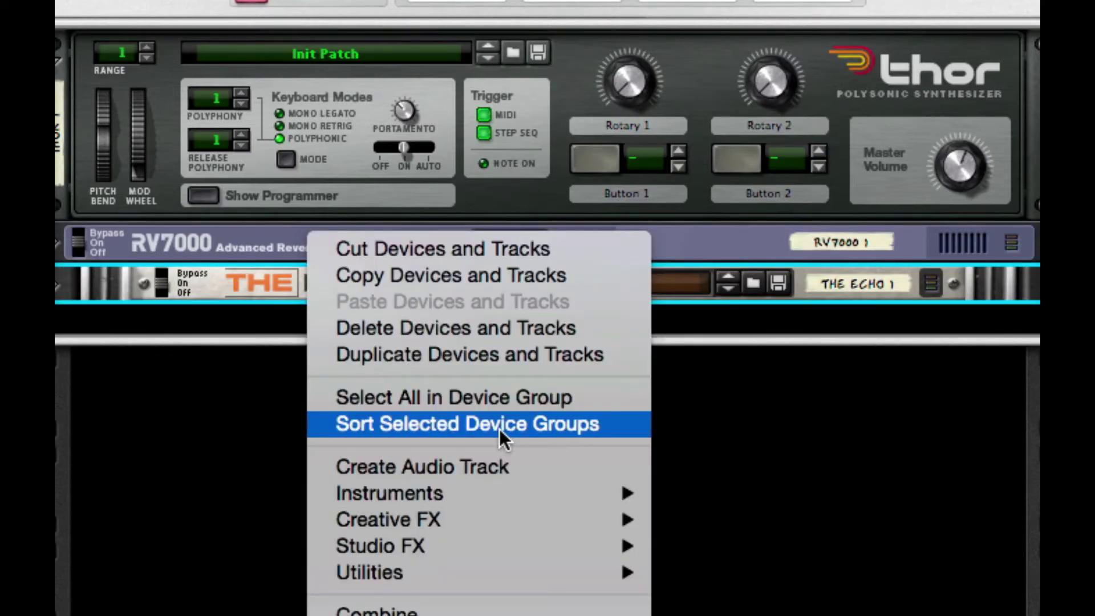
pyautogui.moveTo(511, 519)
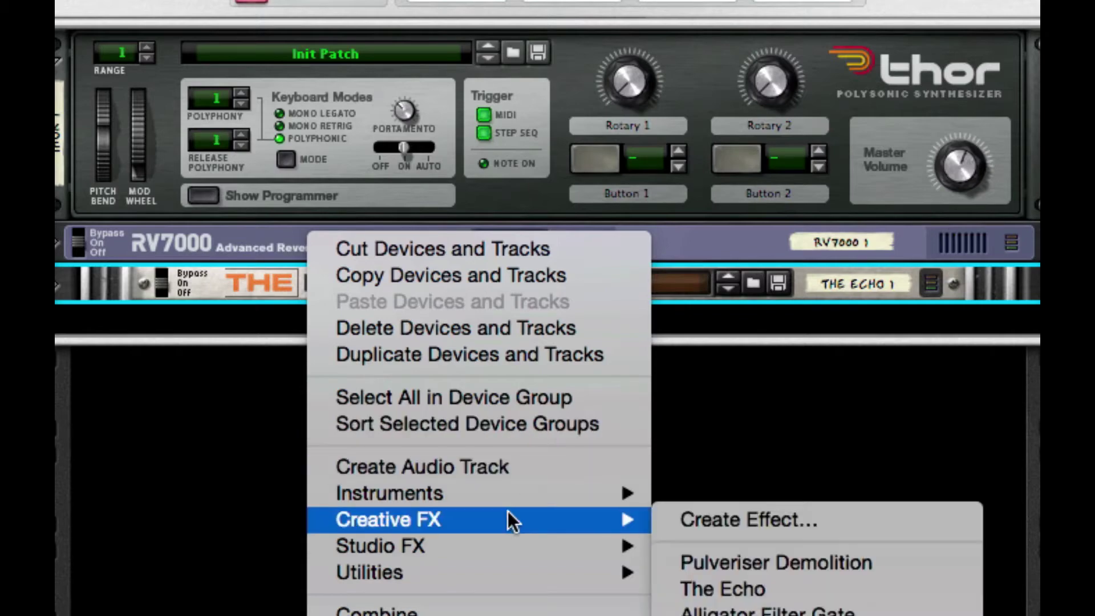
pyautogui.click(868, 571)
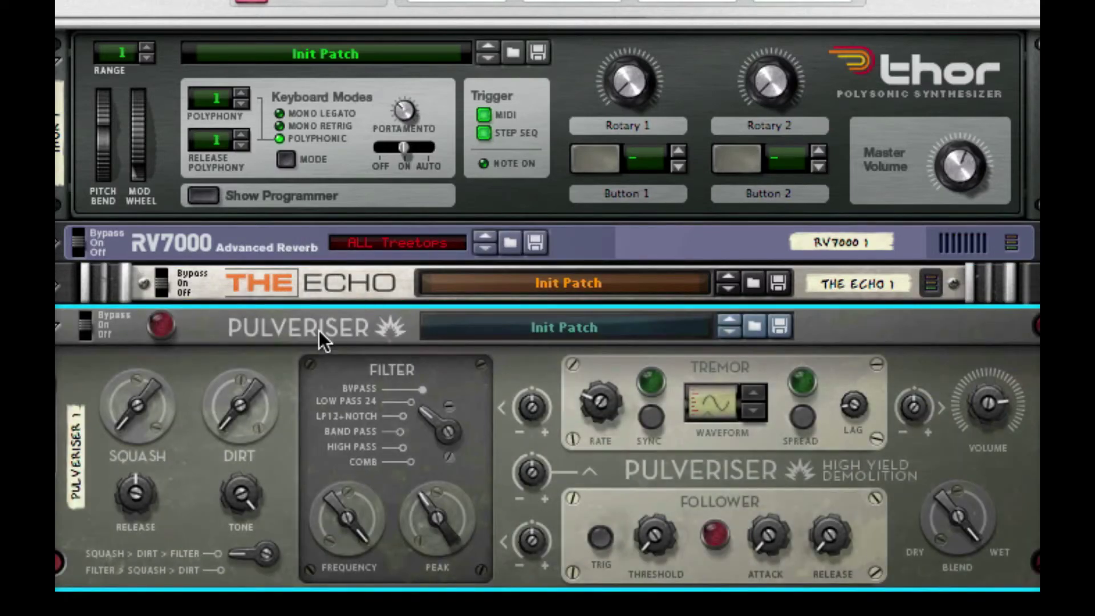
# Raise Squash to 19%, change the filter type and lower its frequency to about 273.6 Hz.
pyautogui.scroll(-1, 320, 332)
pyautogui.moveTo(153, 355); pyautogui.dragTo(146, 288)
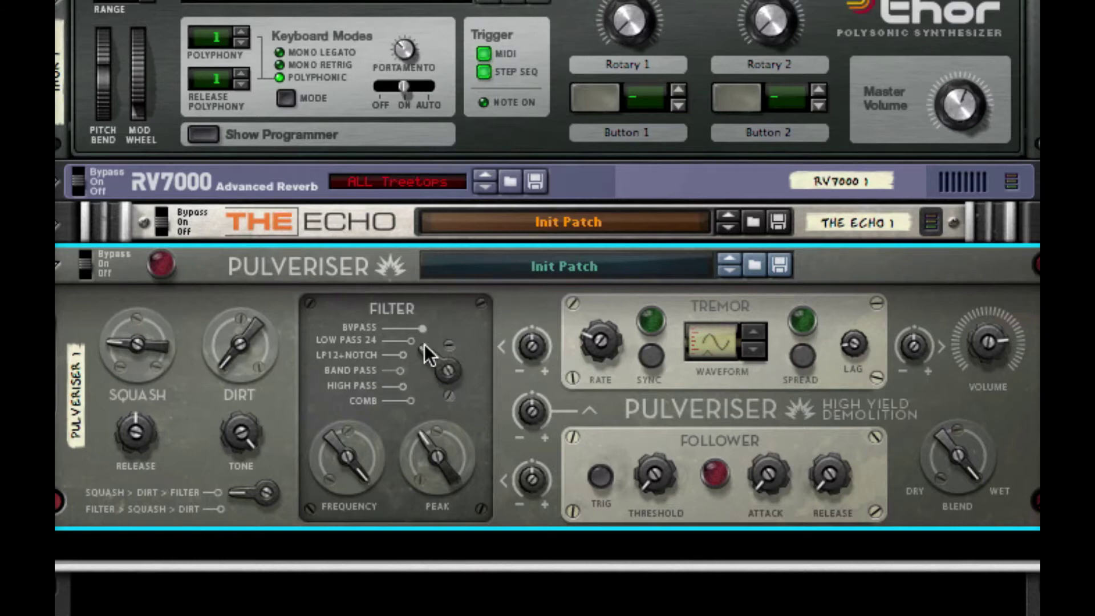
pyautogui.click(405, 385)
pyautogui.moveTo(347, 456); pyautogui.dragTo(354, 615)
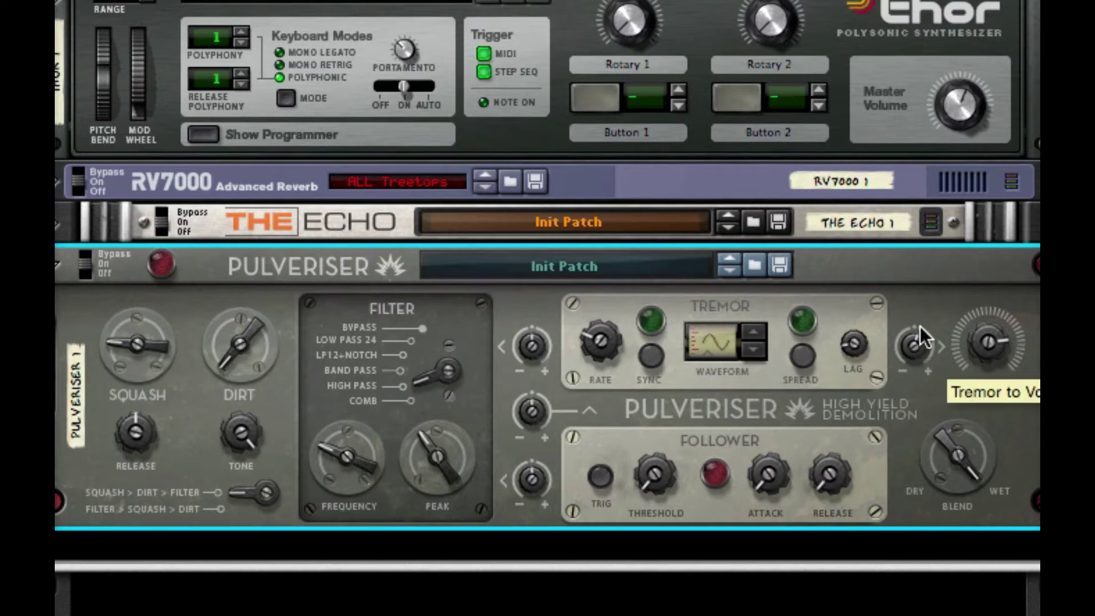
# Enable tremor spread, slow the rate to about 1.68 Hz, set tremor-to-frequency to 13%, and fold the device.
pyautogui.click(804, 358)
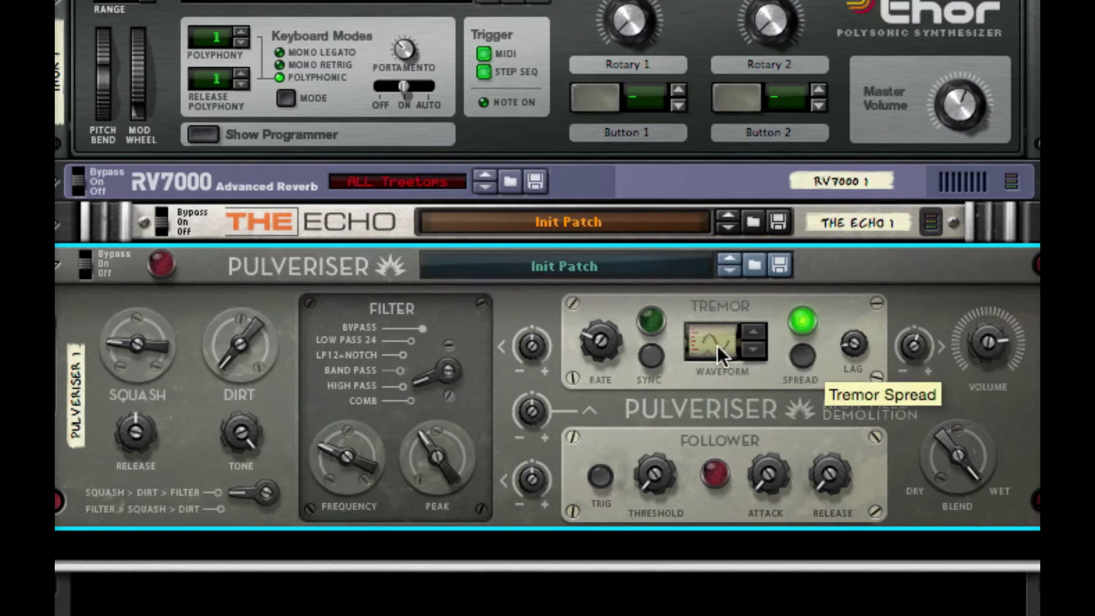
pyautogui.moveTo(601, 342); pyautogui.dragTo(617, 451)
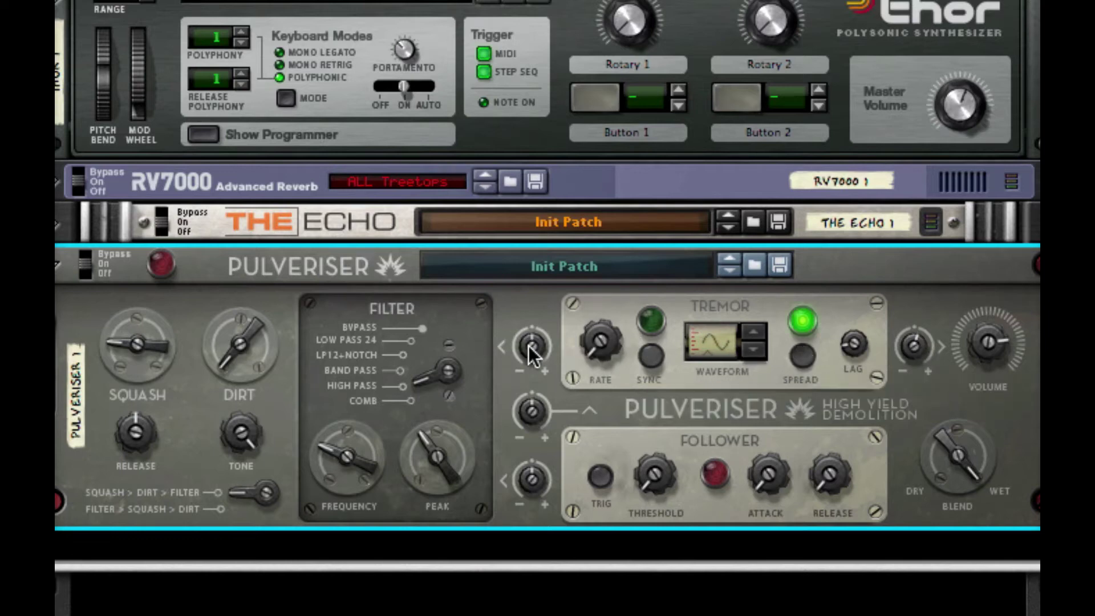
pyautogui.moveTo(529, 346); pyautogui.dragTo(528, 322)
pyautogui.click(58, 264)
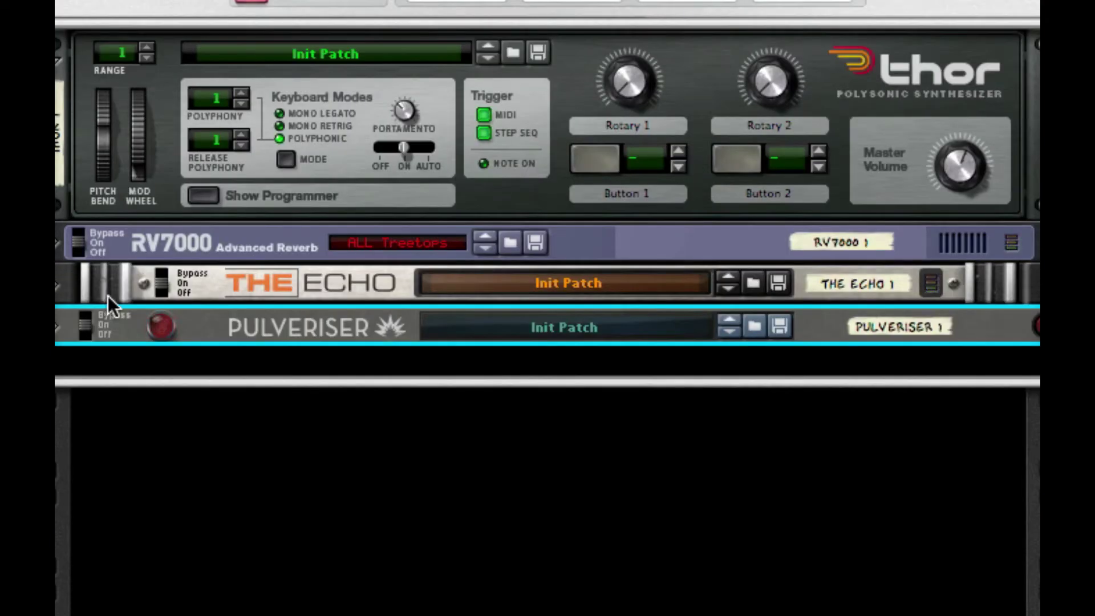
# Add an MClass Equalizer below the Pulveriser.
pyautogui.rightClick(349, 336)
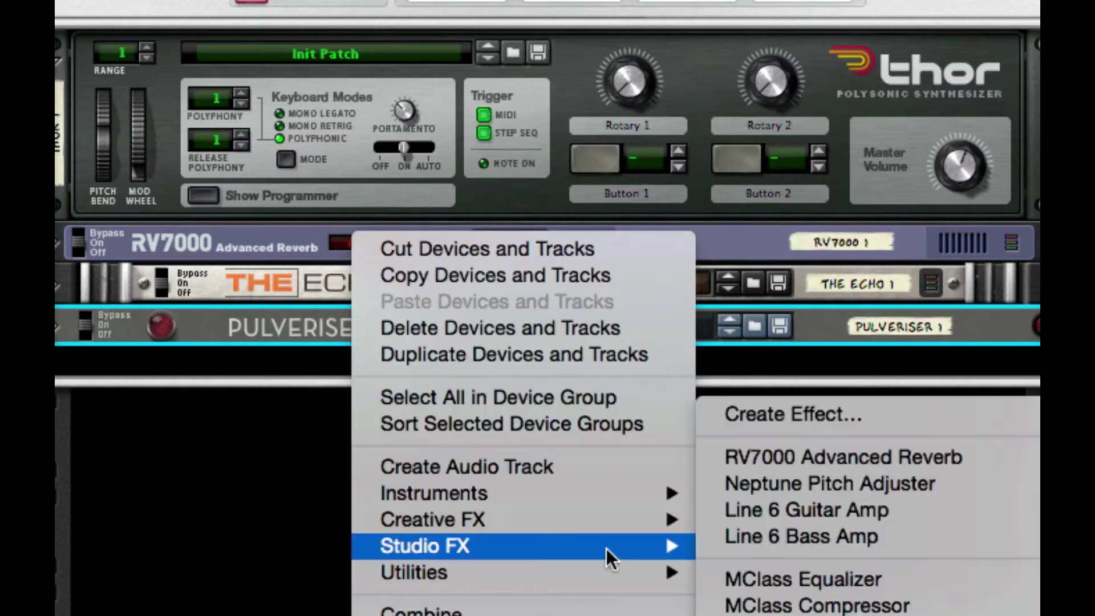
pyautogui.moveTo(607, 531)
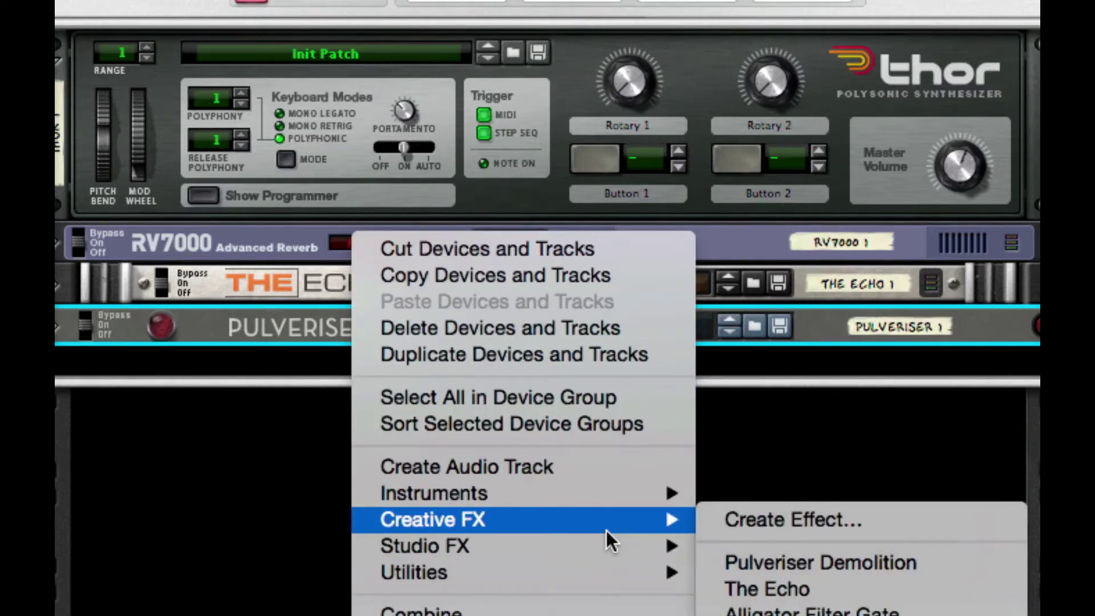
pyautogui.moveTo(557, 543)
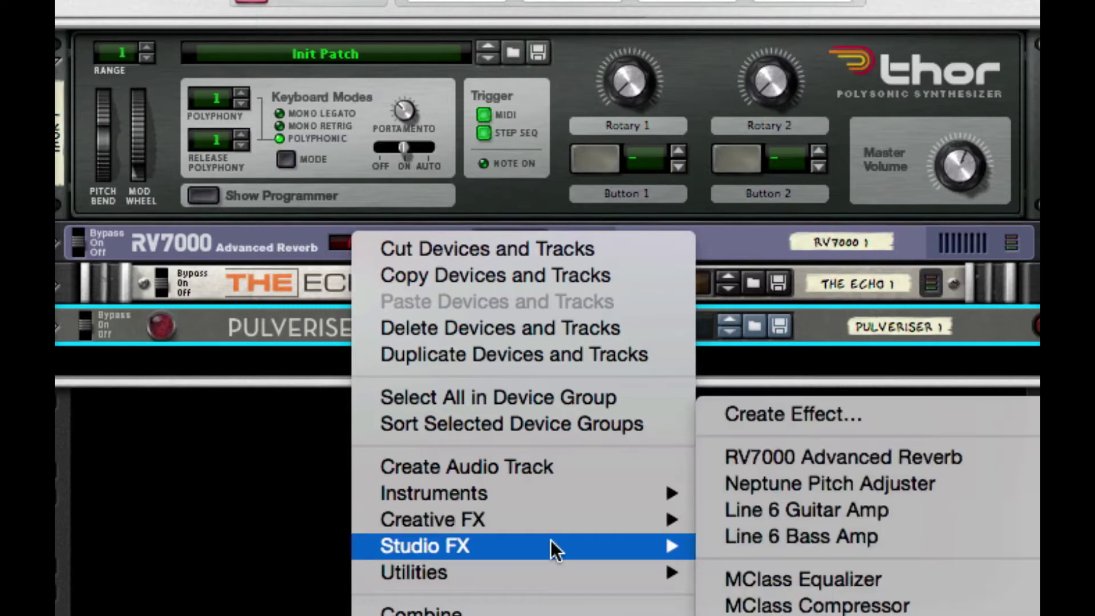
pyautogui.click(827, 575)
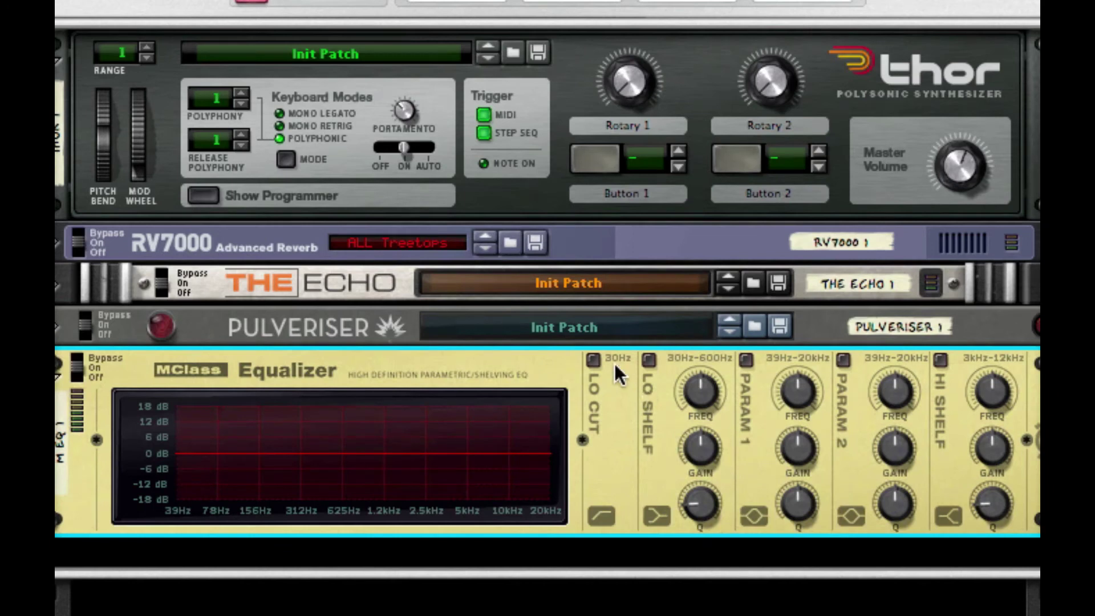
# Enable Lo Cut, a -9.1 dB low shelf, and a narrow parametric dip at 313 Hz.
pyautogui.click(593, 359)
pyautogui.click(649, 360)
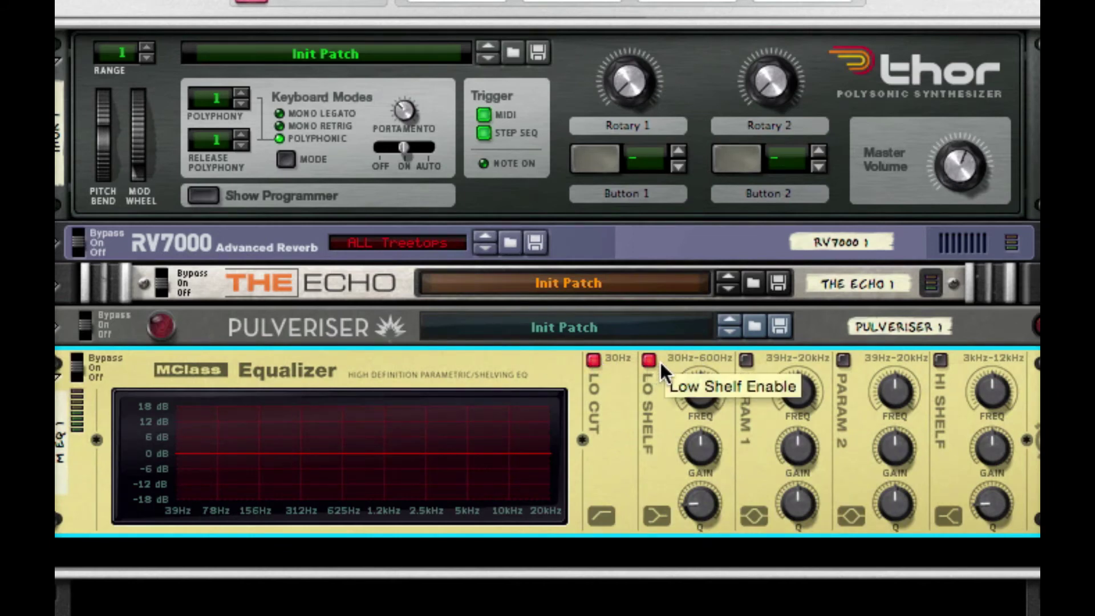
pyautogui.moveTo(703, 448); pyautogui.dragTo(697, 409)
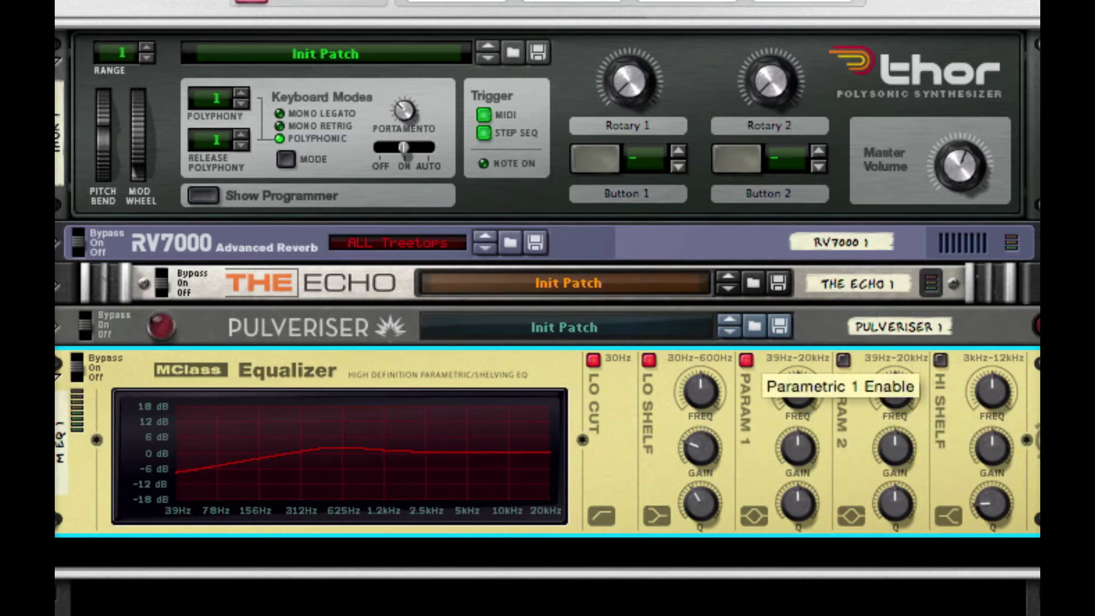
pyautogui.click(746, 360)
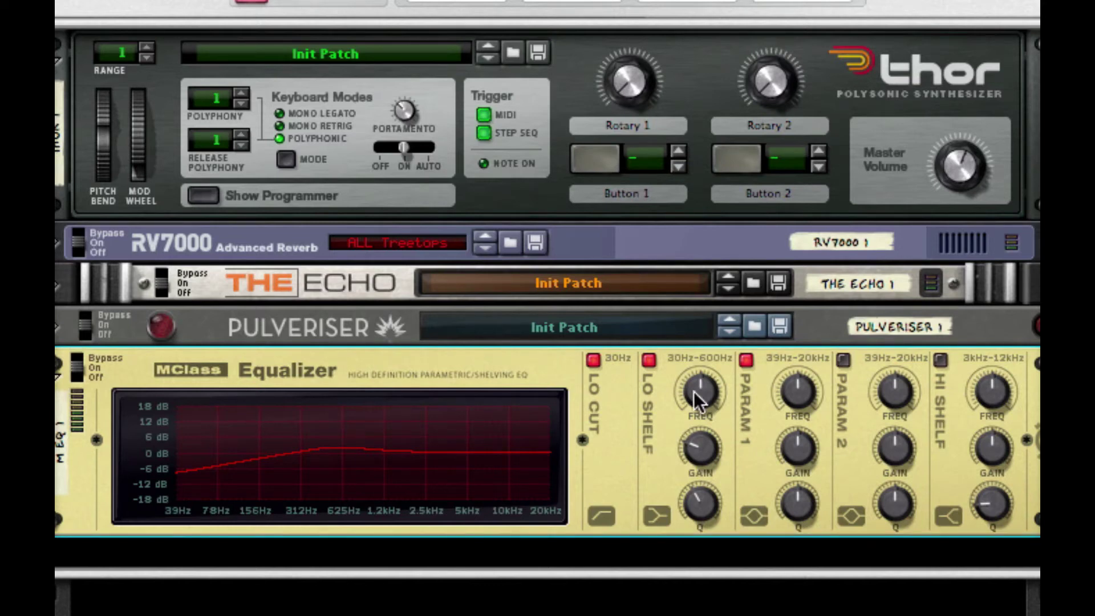
pyautogui.moveTo(796, 386); pyautogui.dragTo(860, 539)
pyautogui.moveTo(795, 505); pyautogui.dragTo(794, 494)
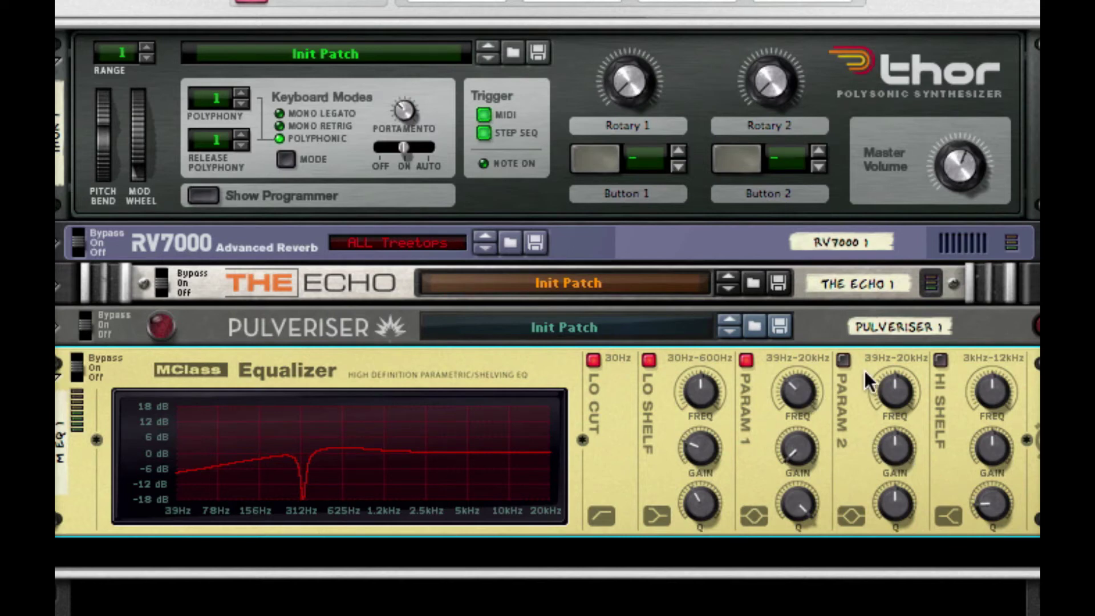
# Add a narrow second parametric cut near 5 kHz and a downward-sloping high shelf.
pyautogui.click(844, 359)
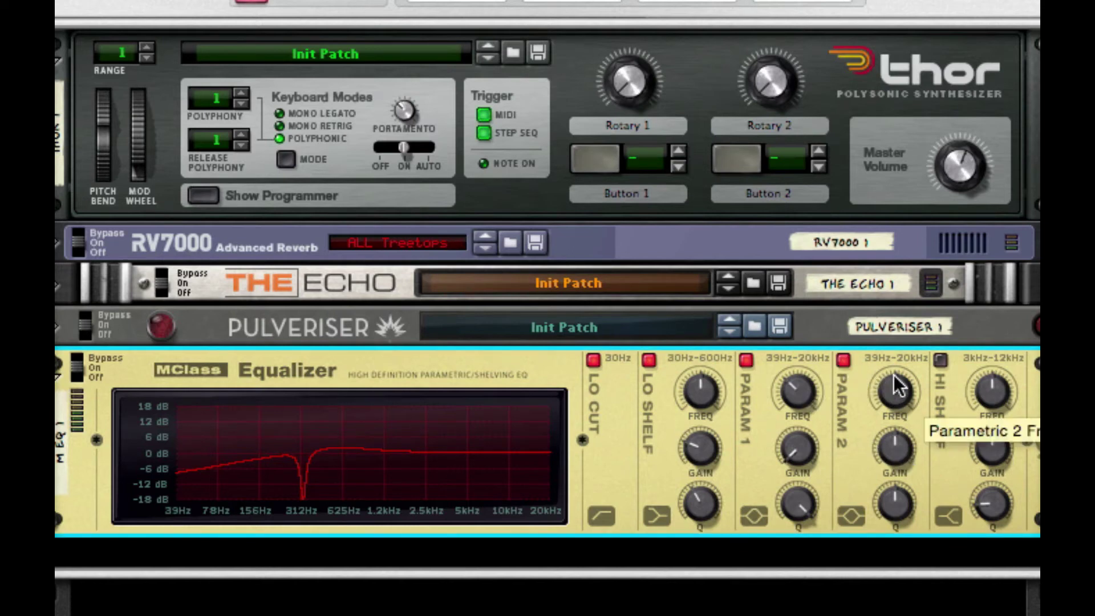
pyautogui.moveTo(894, 374); pyautogui.dragTo(903, 292)
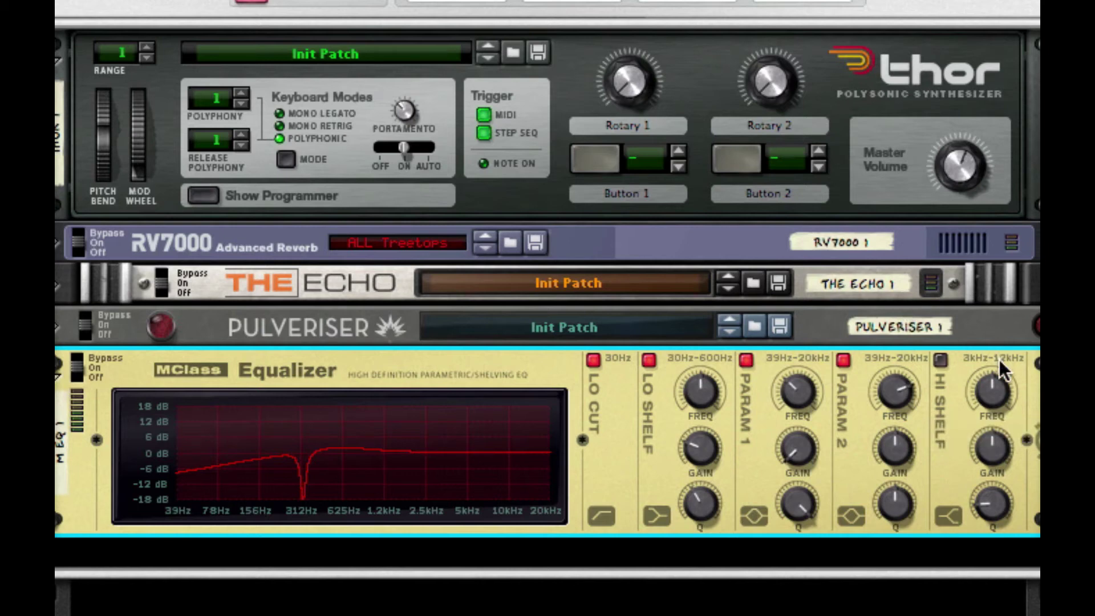
pyautogui.moveTo(897, 450); pyautogui.dragTo(916, 586)
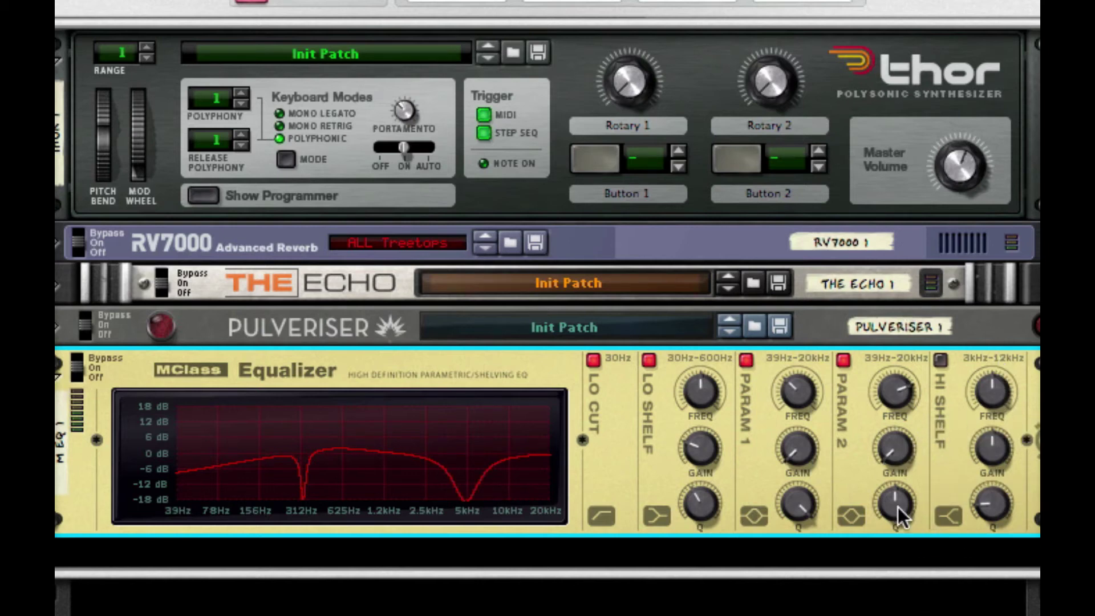
pyautogui.moveTo(895, 507); pyautogui.dragTo(892, 203)
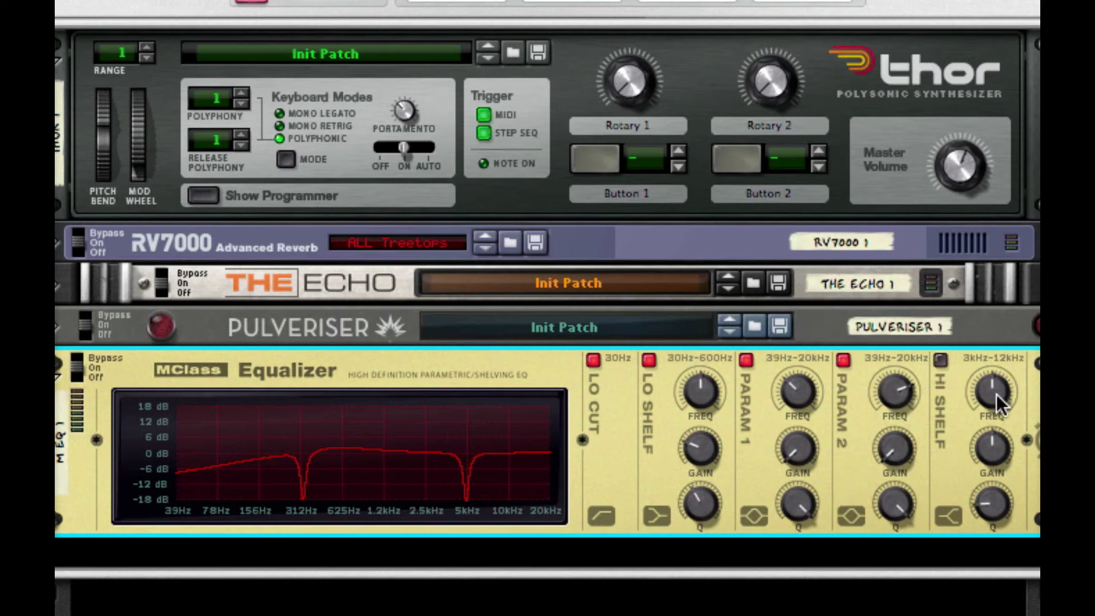
pyautogui.click(938, 359)
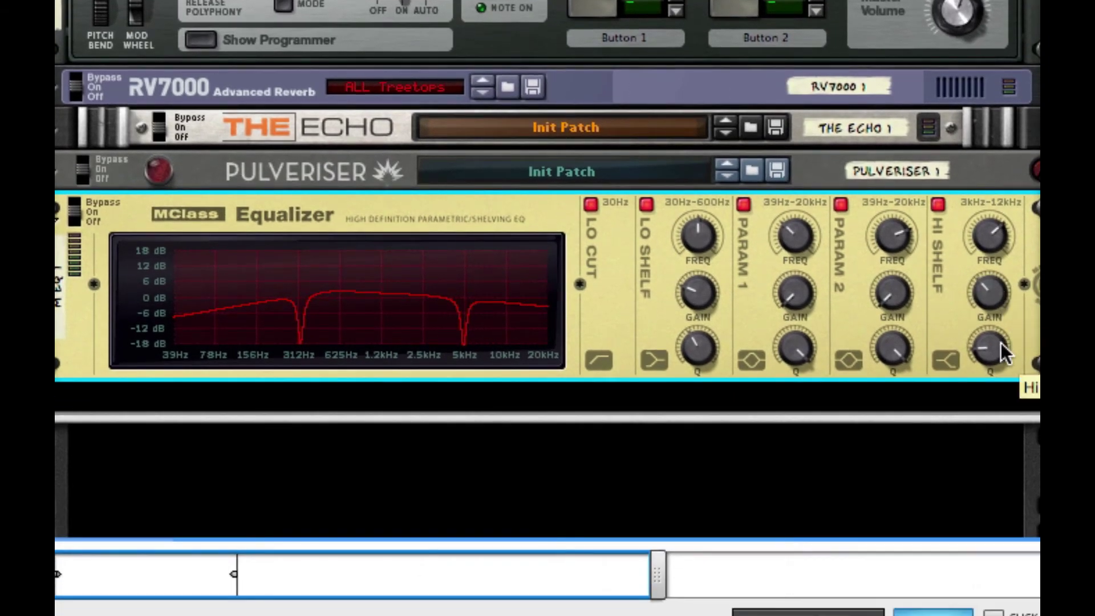
pyautogui.moveTo(982, 344); pyautogui.dragTo(982, 318)
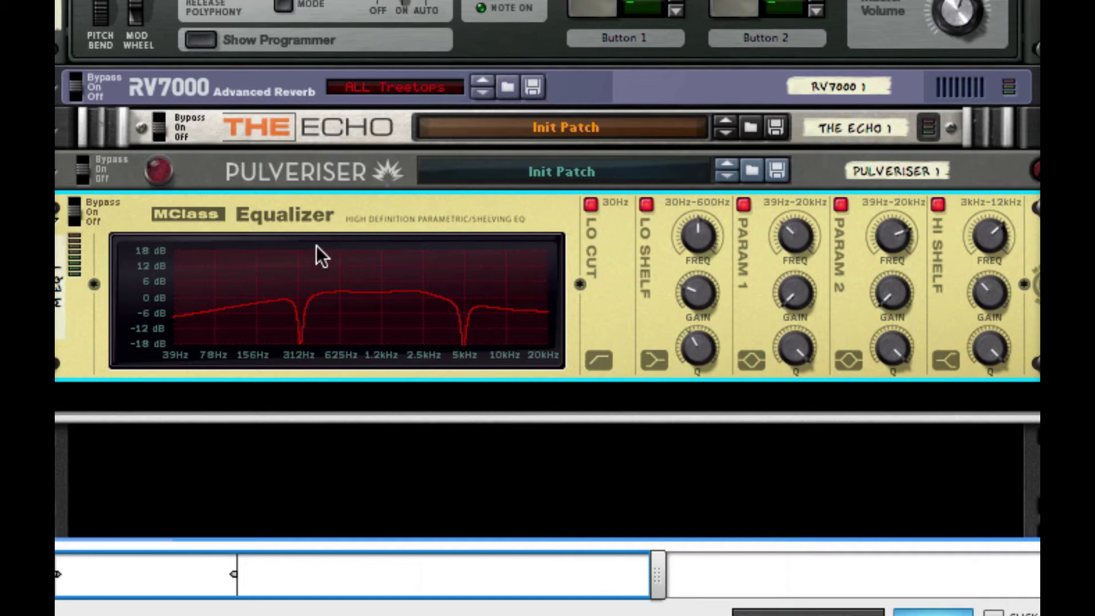
# Add an MClass Maximizer below the equalizer.
pyautogui.rightClick(596, 317)
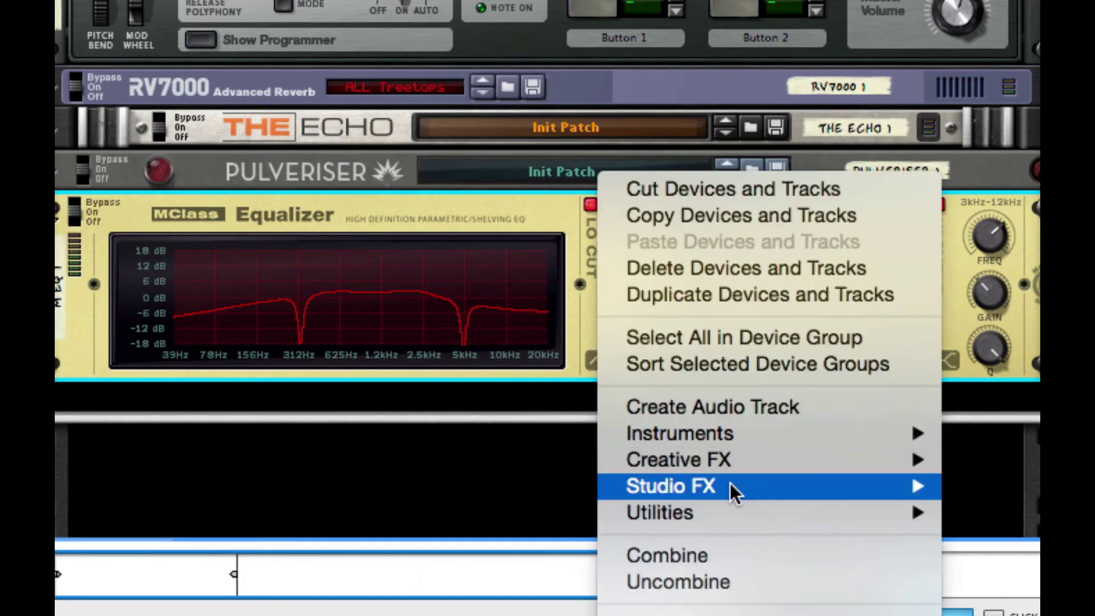
pyautogui.moveTo(730, 485)
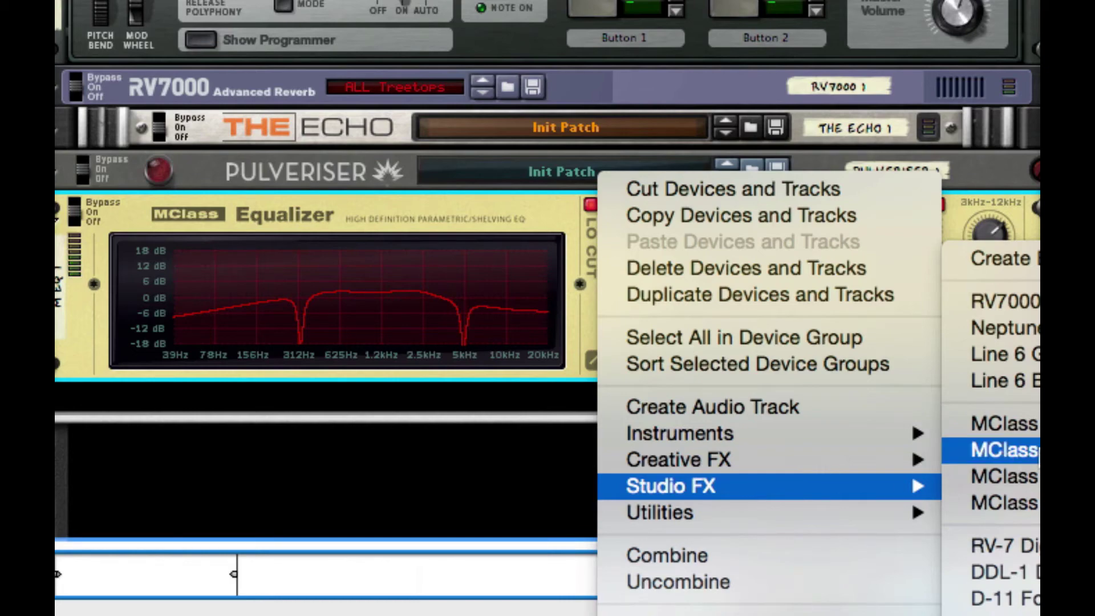
pyautogui.click(1036, 454)
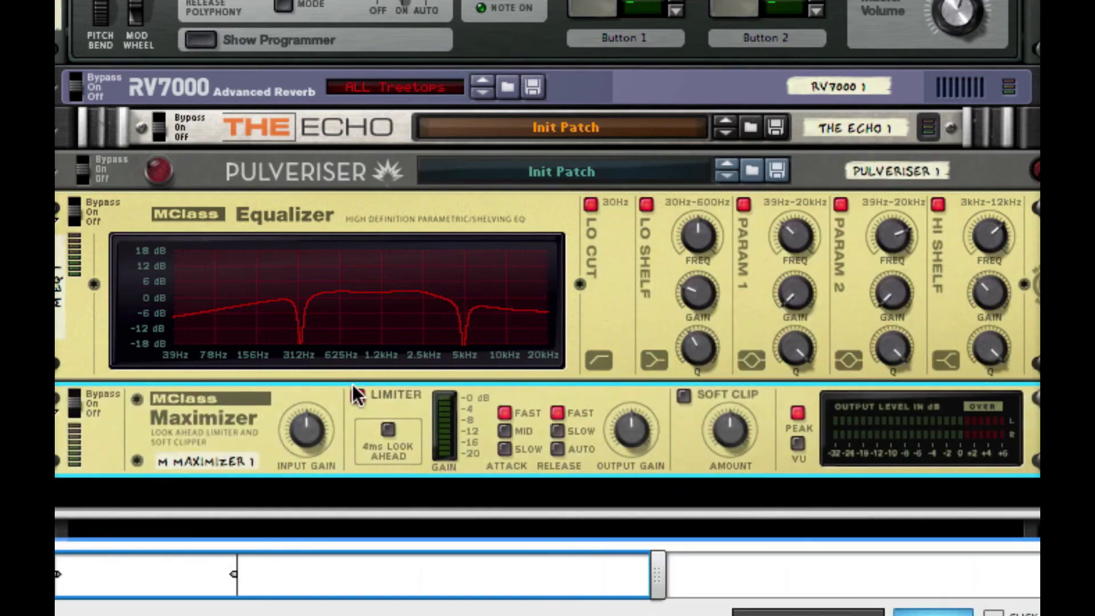
# Switch the limiter off, set release to Auto, and enable Soft Clip at amount 127.
pyautogui.click(358, 395)
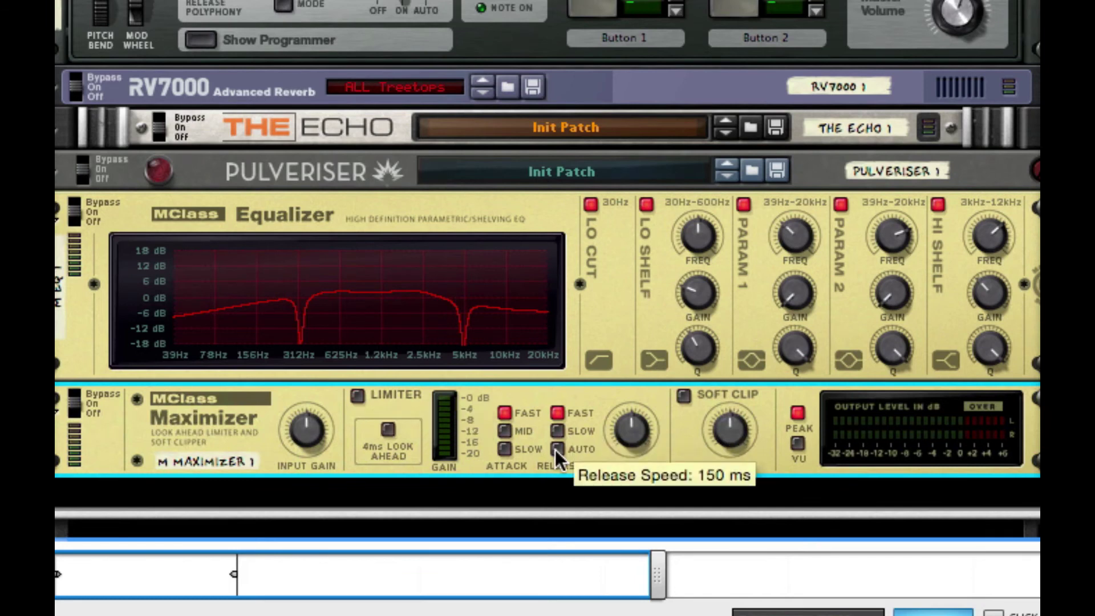
pyautogui.click(562, 444)
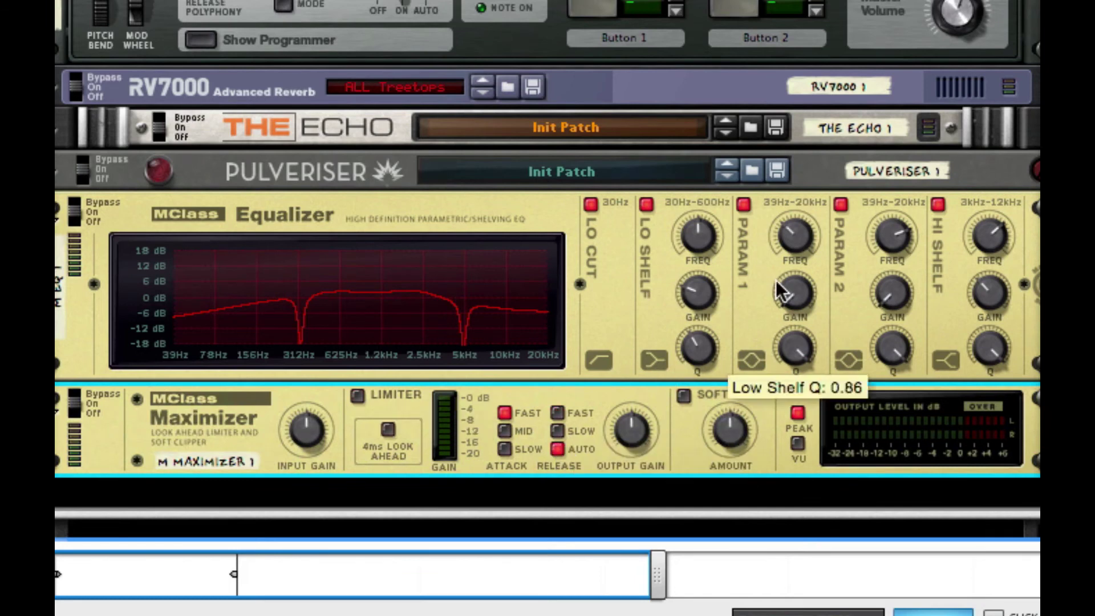
pyautogui.click(684, 396)
pyautogui.moveTo(722, 428); pyautogui.dragTo(723, 387)
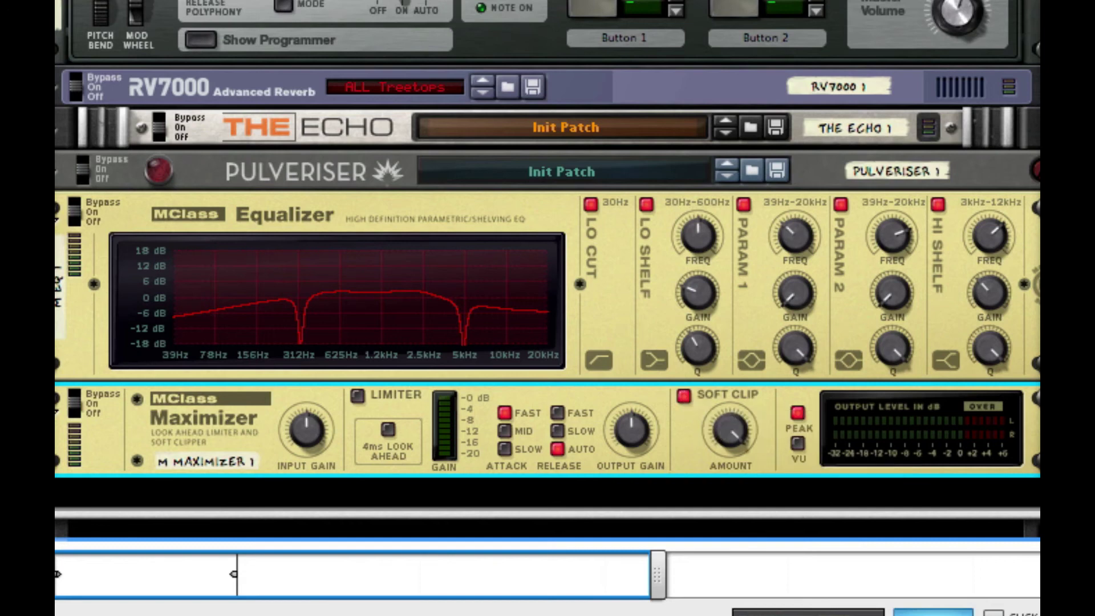